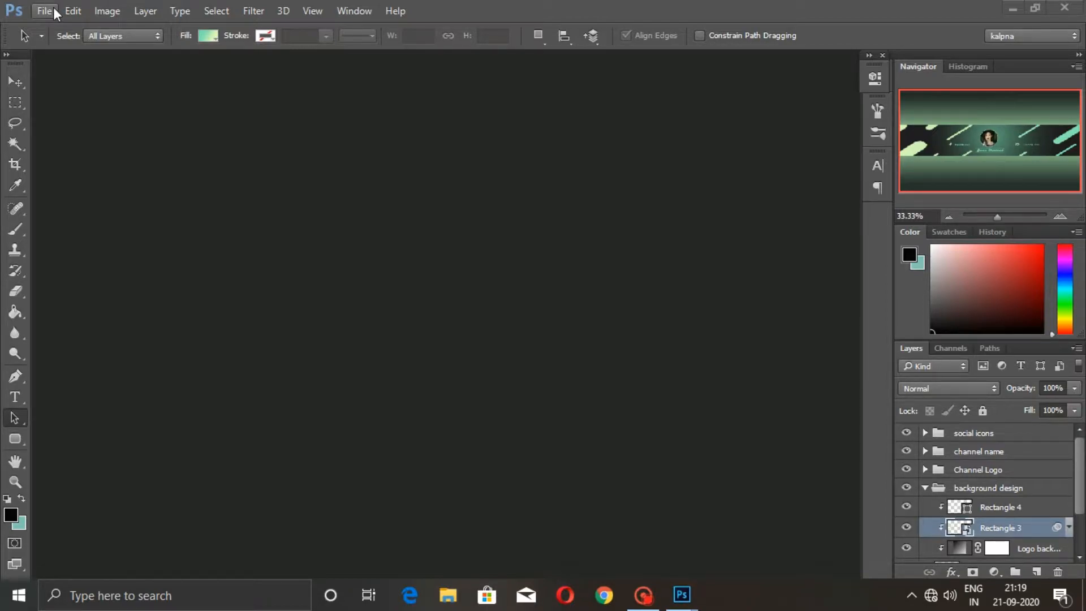
Open the YouTube banner size template f2e7893925d47e6a8783d55265fb645c from the New folder and maximize its document window
{"action": "left_click", "coordinate": [53, 10]}
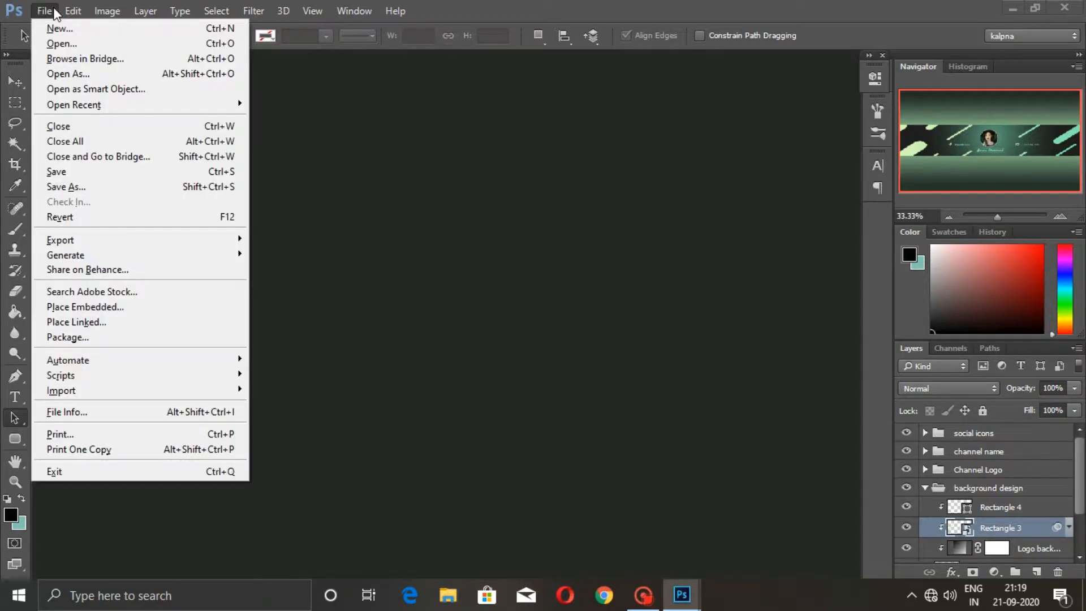
{"action": "left_click", "coordinate": [61, 44]}
{"action": "left_click", "coordinate": [214, 132]}
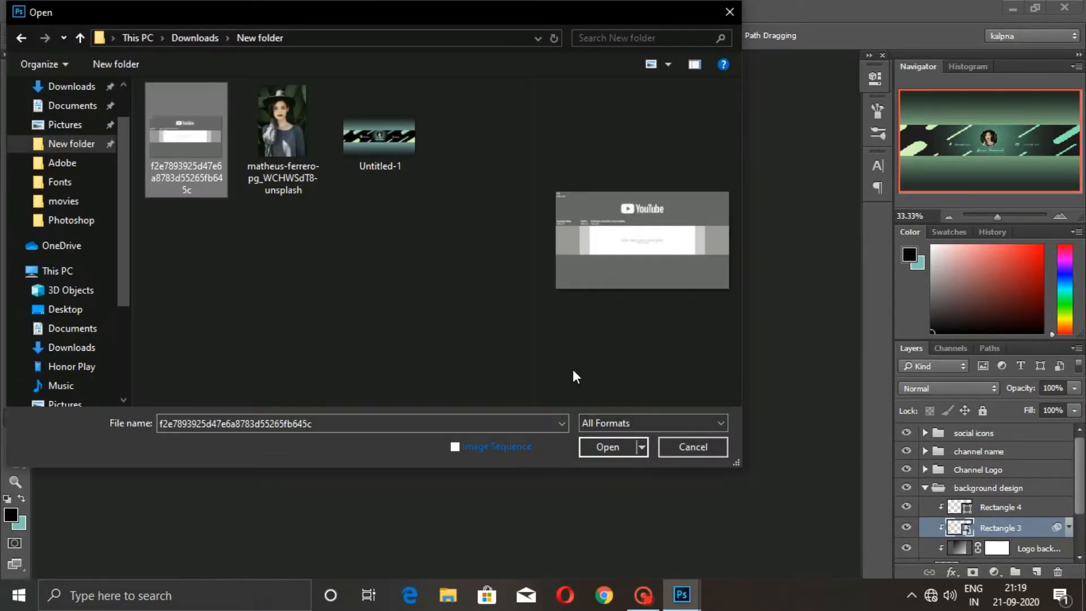
{"action": "left_click", "coordinate": [608, 447]}
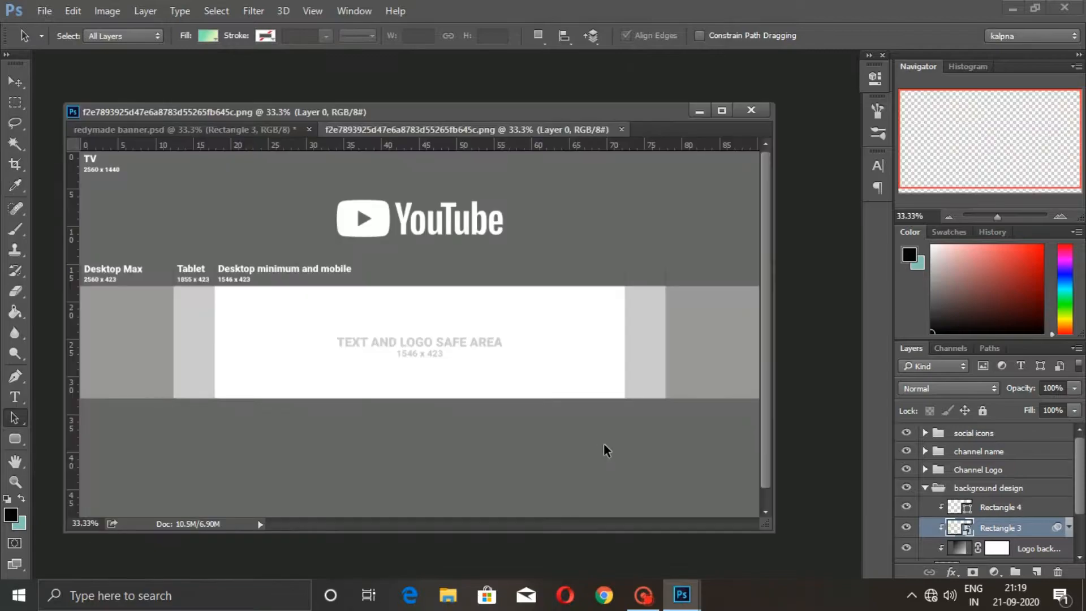
{"action": "left_click", "coordinate": [720, 109]}
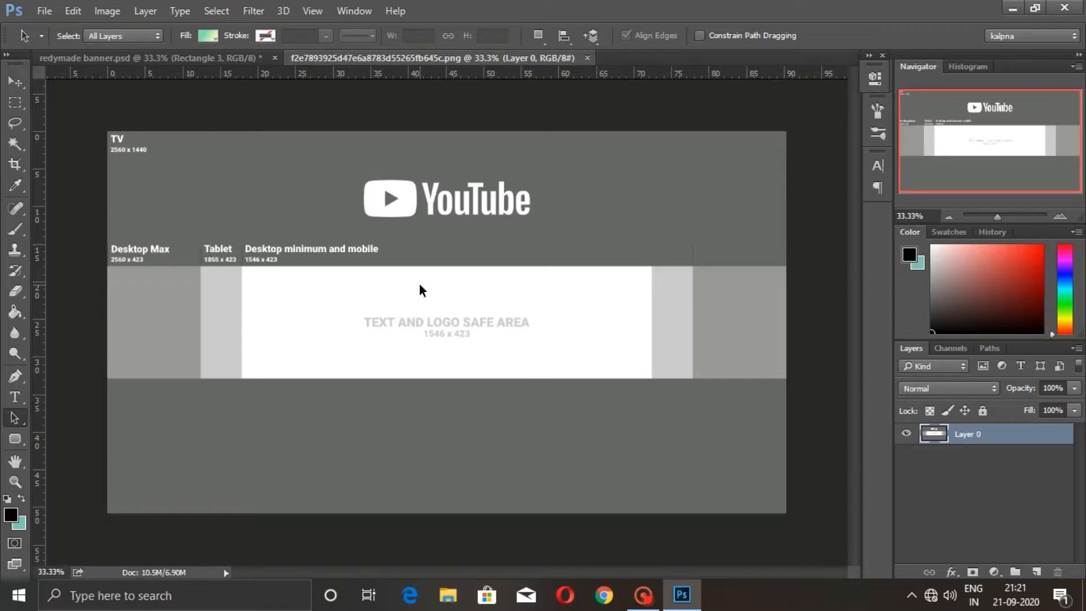
Create a new 2560 x 1440 px document at 300 pixels/inch and copy the YouTube template layer into it, aligned to the canvas
{"action": "key", "text": "ctrl+n"}
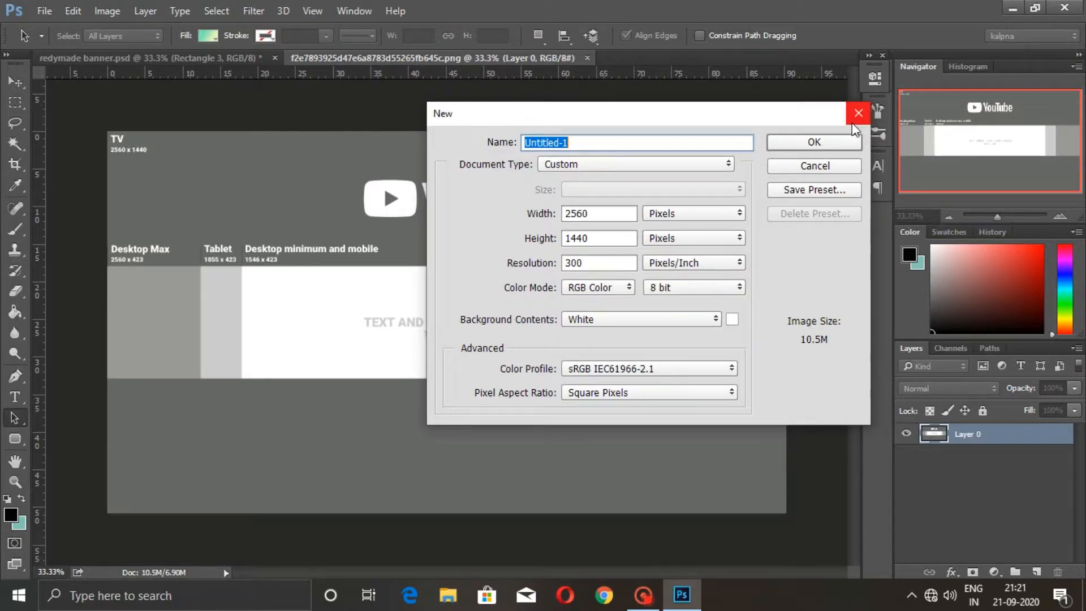
{"action": "left_click", "coordinate": [844, 142]}
{"action": "key", "text": "v"}
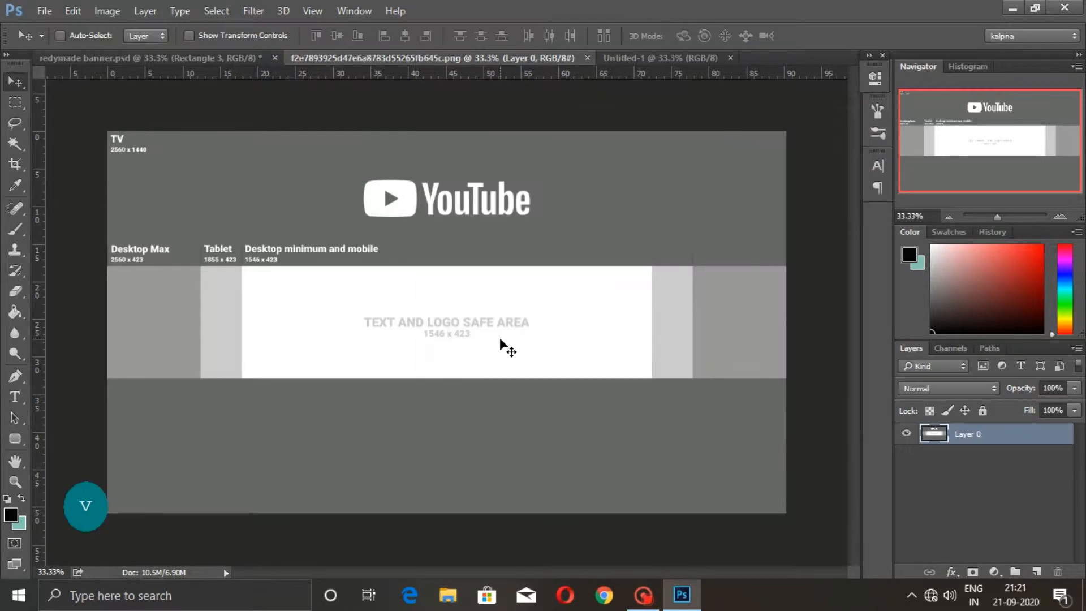
{"action": "left_click_drag", "start_coordinate": [500, 341], "coordinate": [630, 112]}
{"action": "left_click_drag", "start_coordinate": [609, 210], "coordinate": [437, 322]}
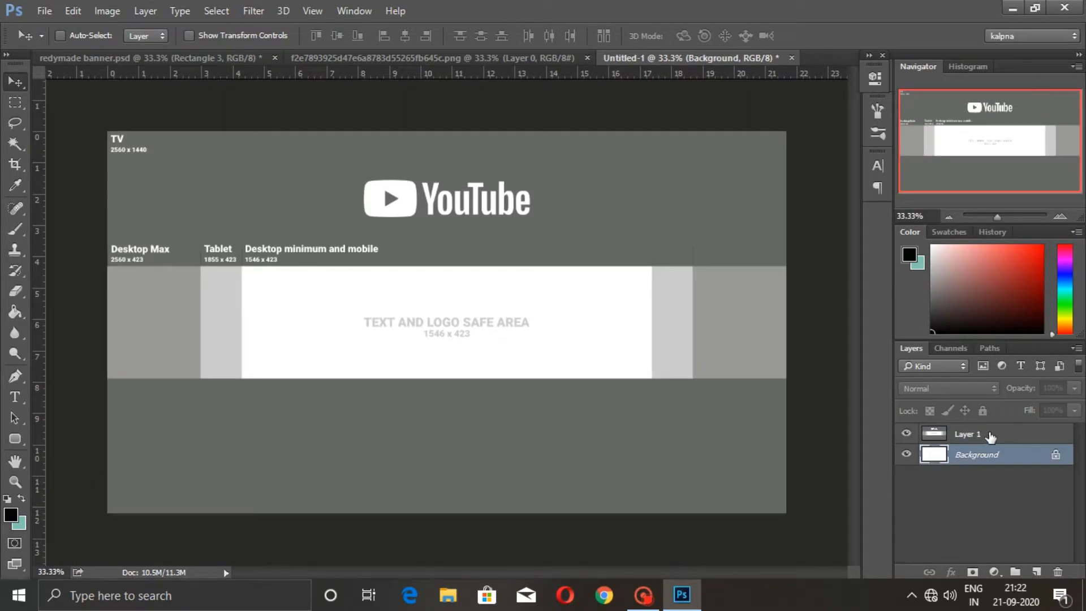
Set the template layer's opacity to 48% and hide the layer
{"action": "left_click", "coordinate": [990, 435]}
{"action": "left_click_drag", "start_coordinate": [1025, 394], "coordinate": [984, 394]}
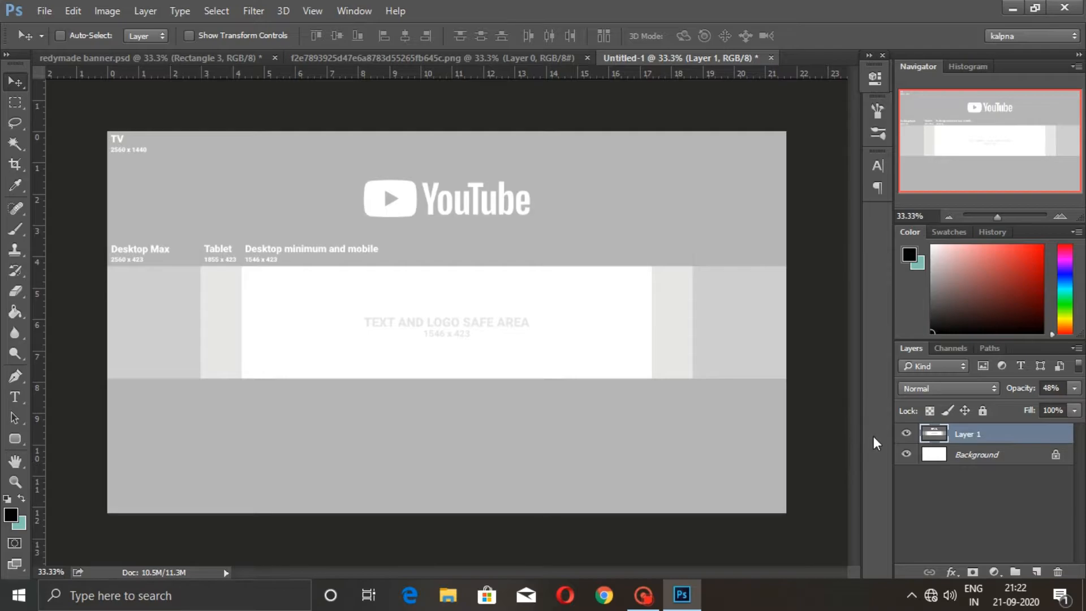
{"action": "left_click", "coordinate": [908, 435]}
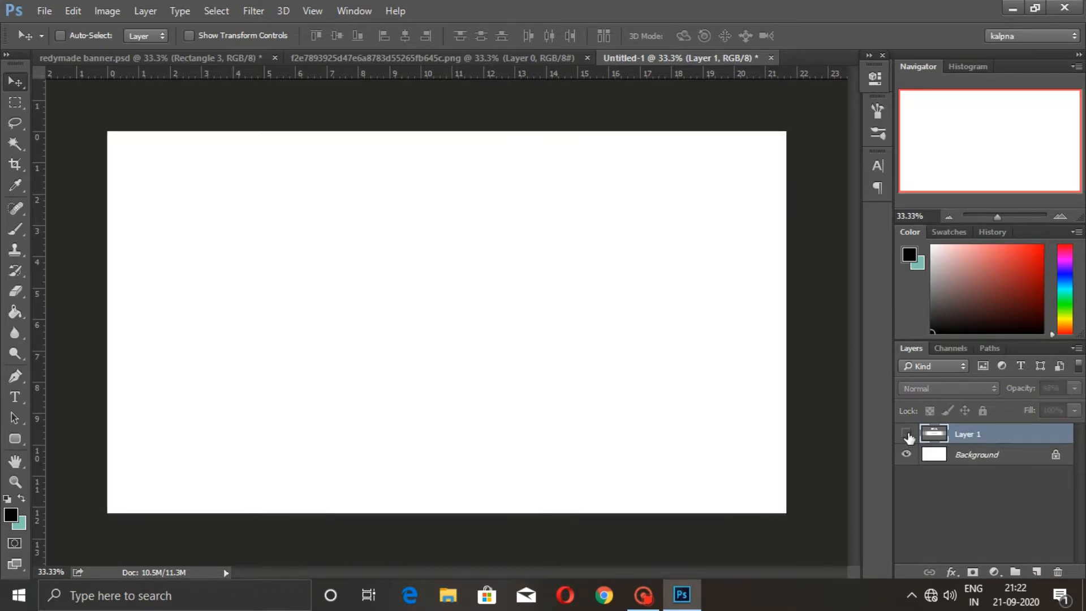
Add a new layer above the Background and start a Gradient fill, opening its gradient for editing
{"action": "left_click", "coordinate": [1022, 455]}
{"action": "left_click", "coordinate": [1034, 571]}
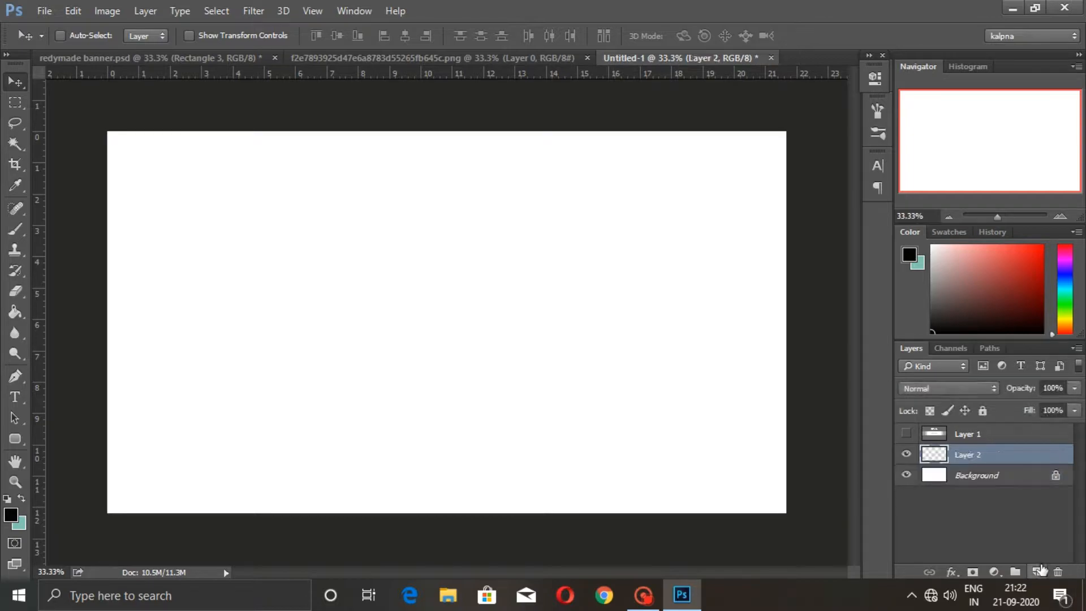
{"action": "left_click", "coordinate": [995, 572]}
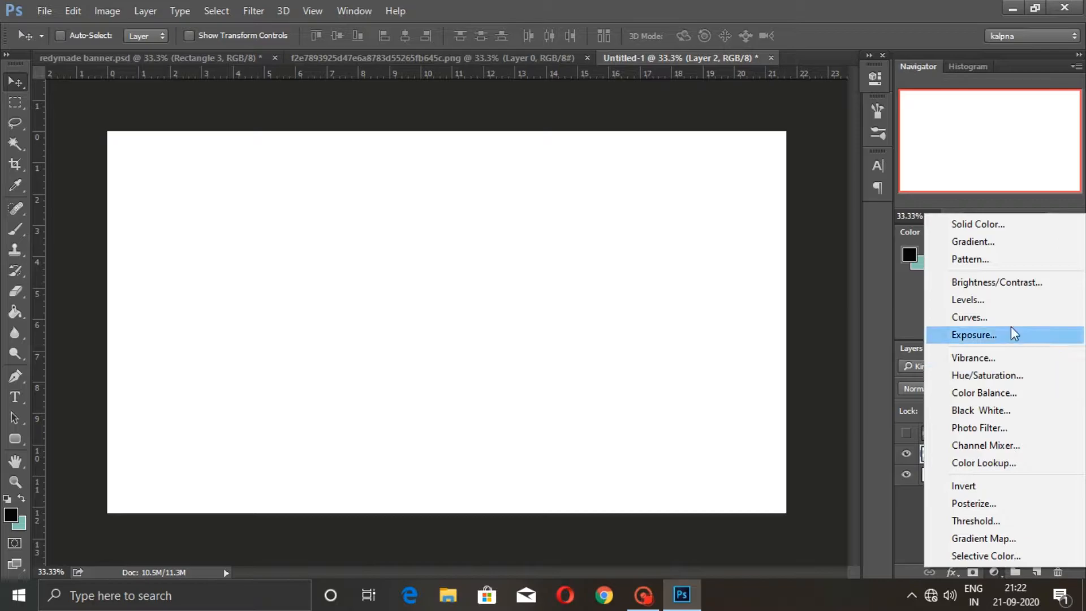
{"action": "left_click", "coordinate": [1016, 245]}
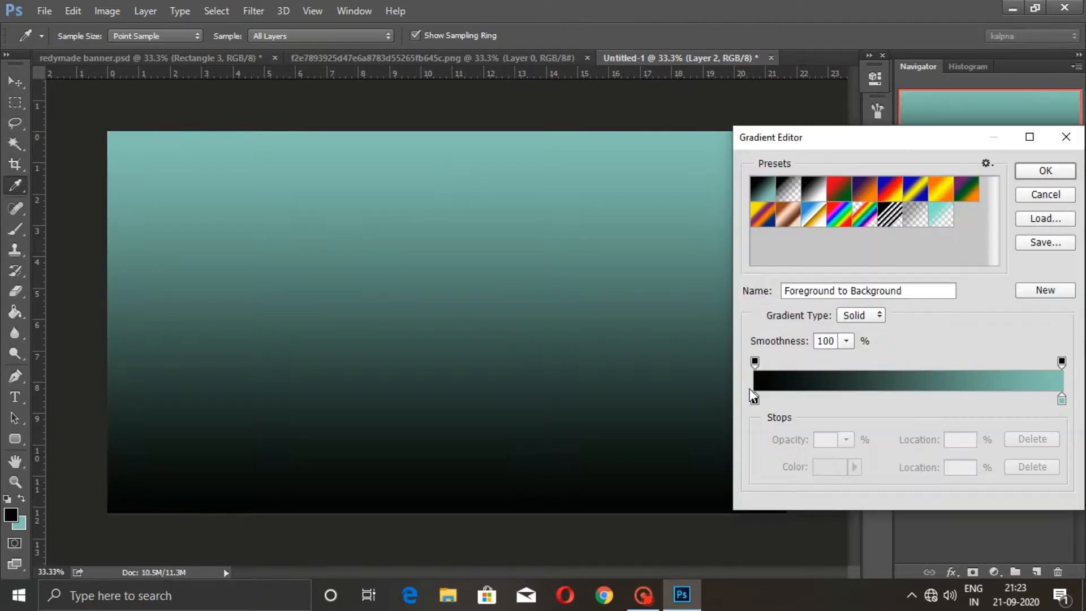
Add a teal color stop at 50% of the gradient and make the end stop at 100% black
{"action": "left_click", "coordinate": [910, 400]}
{"action": "left_click", "coordinate": [1062, 378]}
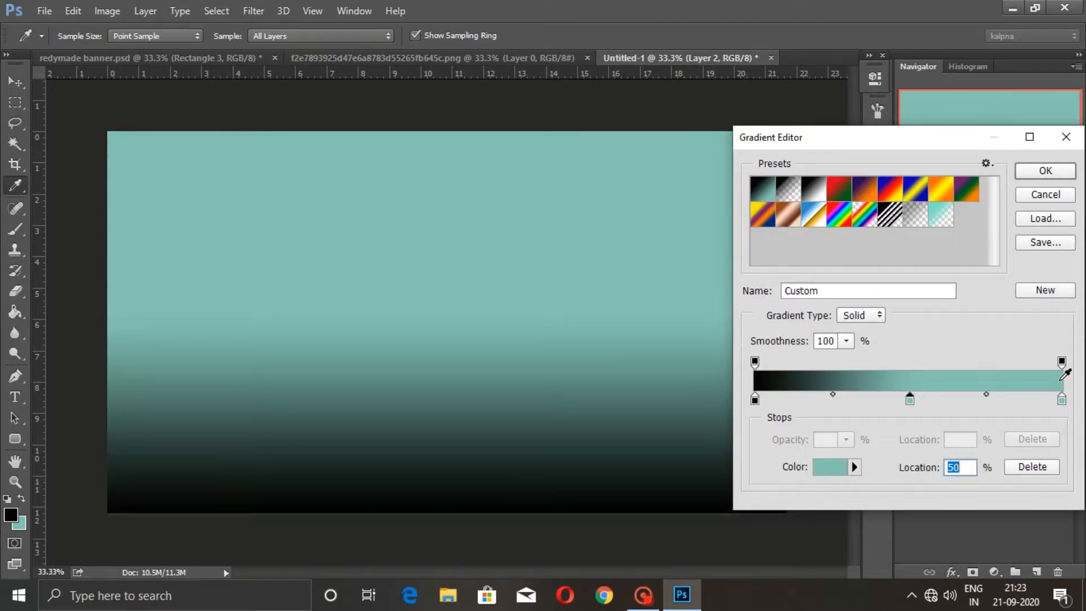
{"action": "left_click", "coordinate": [1062, 400]}
{"action": "left_click", "coordinate": [763, 377]}
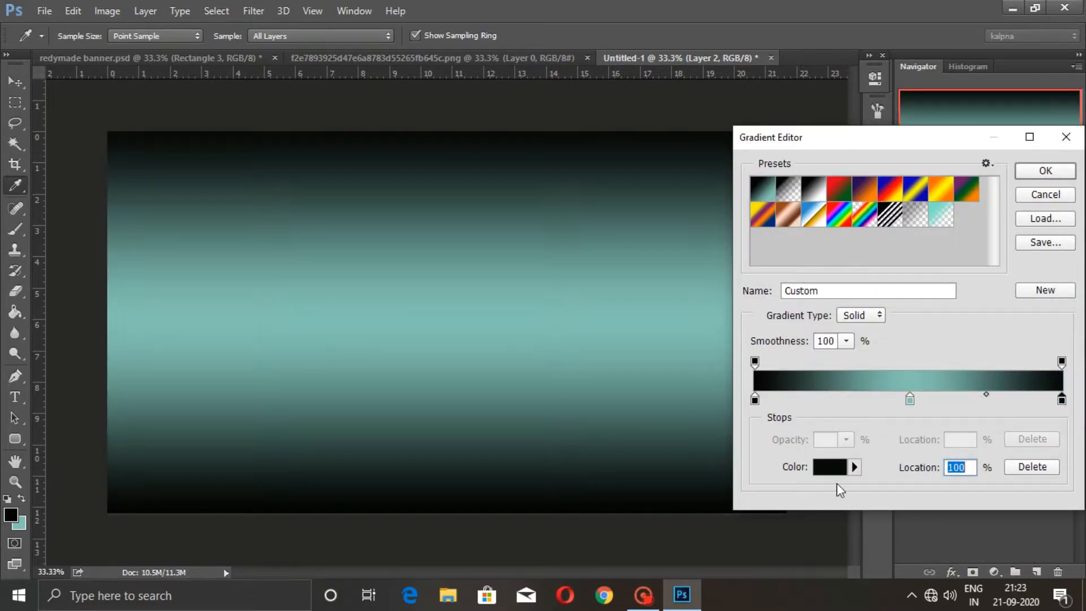
Change the gradient's stops at 100% and 0% to the same dark charcoal color
{"action": "left_click", "coordinate": [829, 467]}
{"action": "left_click", "coordinate": [584, 403]}
{"action": "mouse_move", "coordinate": [584, 403]}
{"action": "left_mouse_down"}
{"action": "mouse_move", "coordinate": [617, 402]}
{"action": "mouse_move", "coordinate": [607, 409]}
{"action": "left_mouse_up"}
{"action": "left_click", "coordinate": [965, 228]}
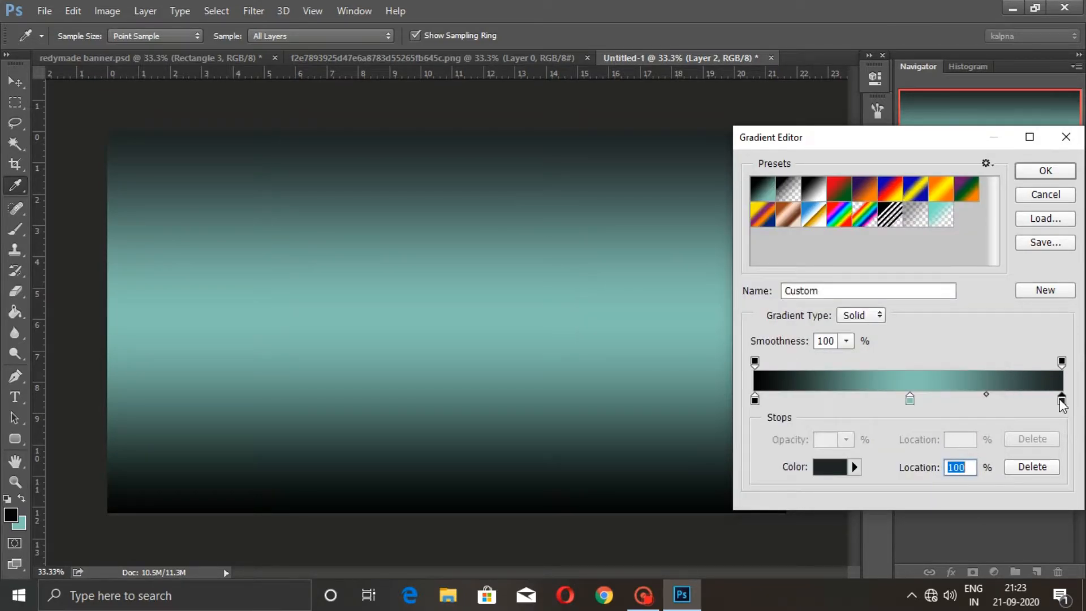
{"action": "left_click", "coordinate": [755, 402]}
{"action": "left_click", "coordinate": [1062, 379]}
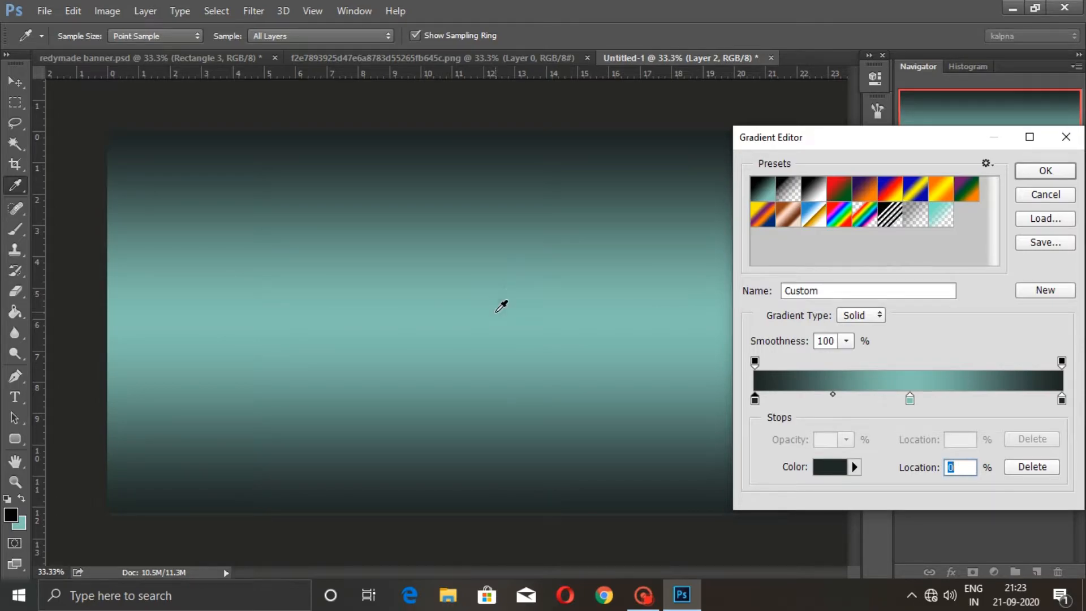
Change the gradient's middle stop at 50% to a brighter turquoise
{"action": "double_click", "coordinate": [910, 399]}
{"action": "left_click_drag", "start_coordinate": [792, 341], "coordinate": [793, 342]}
{"action": "left_click_drag", "start_coordinate": [671, 261], "coordinate": [672, 264]}
{"action": "left_click", "coordinate": [966, 224]}
{"action": "left_click", "coordinate": [826, 462]}
{"action": "left_click_drag", "start_coordinate": [791, 348], "coordinate": [791, 343]}
{"action": "left_click", "coordinate": [957, 229]}
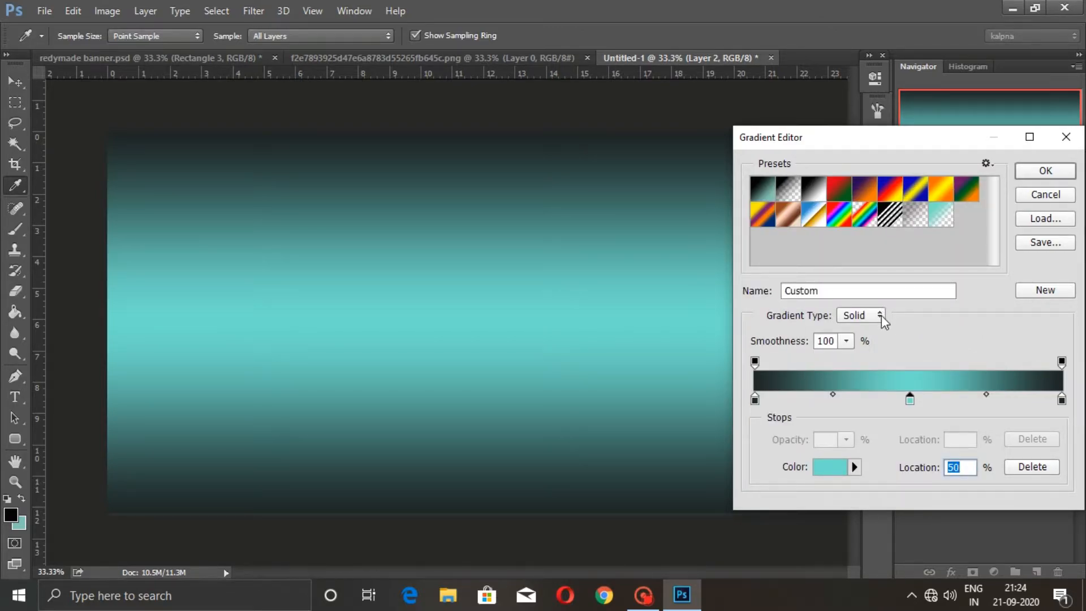
Accept the edited gradient, adjust the scale of the linear fill and apply it
{"action": "left_click", "coordinate": [1054, 173]}
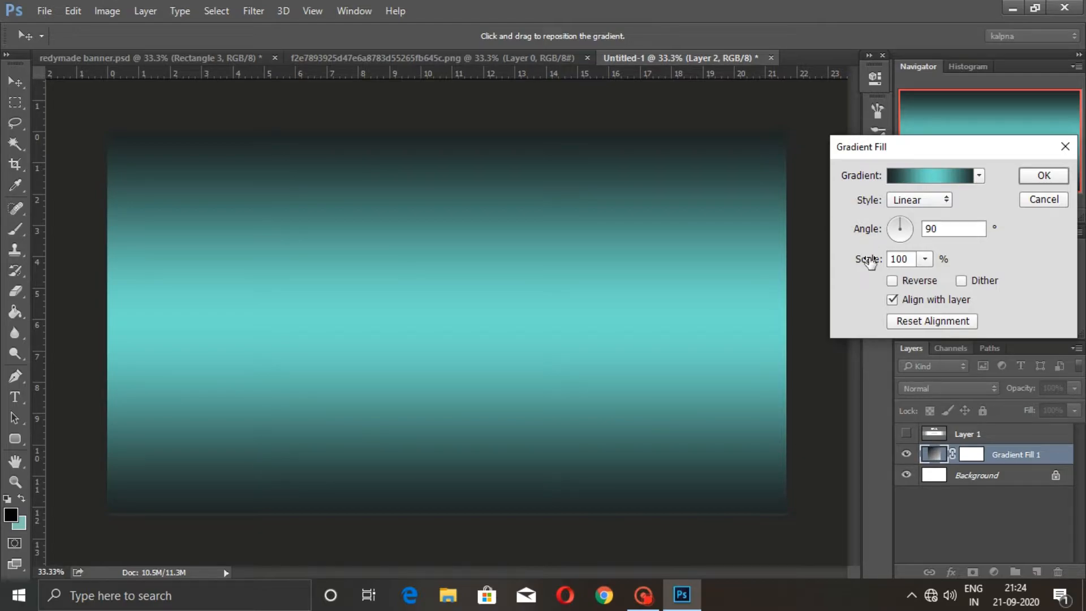
{"action": "mouse_move", "coordinate": [867, 260]}
{"action": "left_mouse_down"}
{"action": "mouse_move", "coordinate": [876, 265]}
{"action": "mouse_move", "coordinate": [847, 263]}
{"action": "left_mouse_up"}
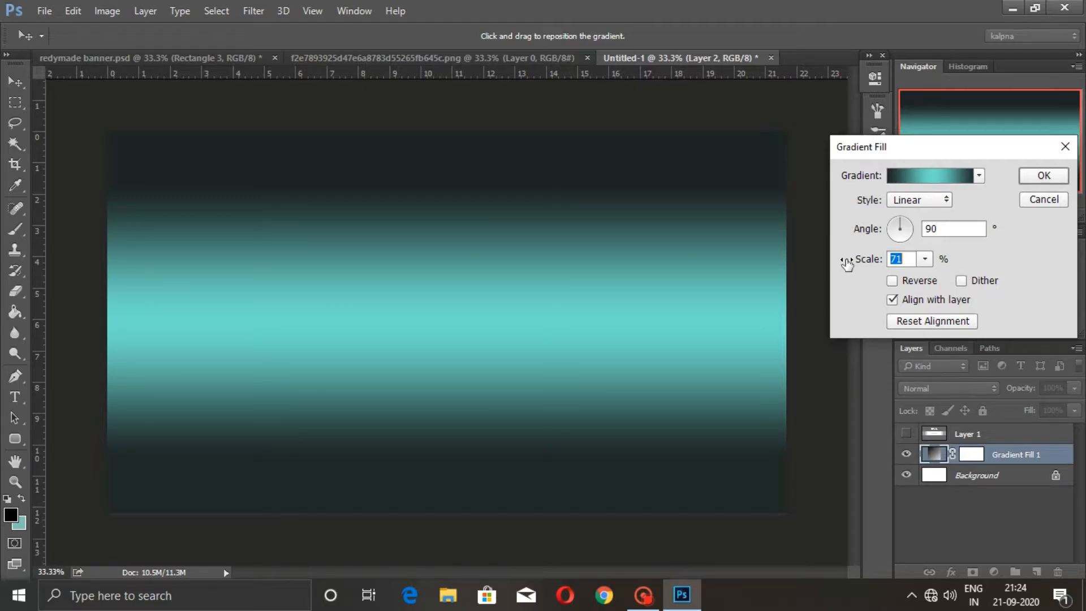
{"action": "left_click_drag", "start_coordinate": [847, 263], "coordinate": [881, 265]}
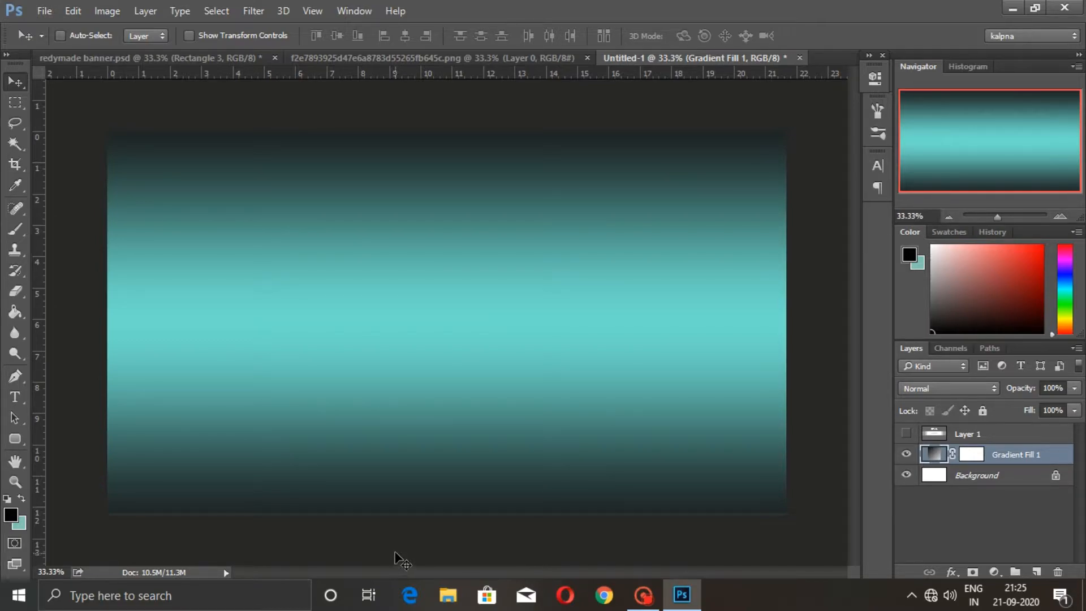
Draw a rectangle about 2558 x 426 px over the template's Desktop Max band, showing the template layer only as a guide
{"action": "left_click", "coordinate": [13, 439]}
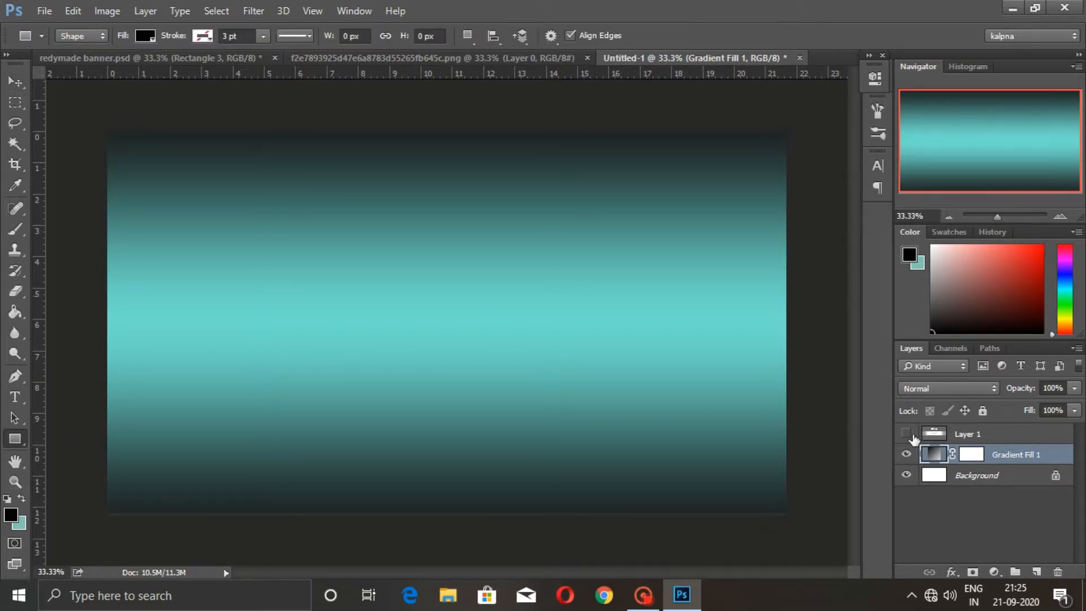
{"action": "left_click", "coordinate": [906, 434]}
{"action": "left_click_drag", "start_coordinate": [108, 266], "coordinate": [787, 378]}
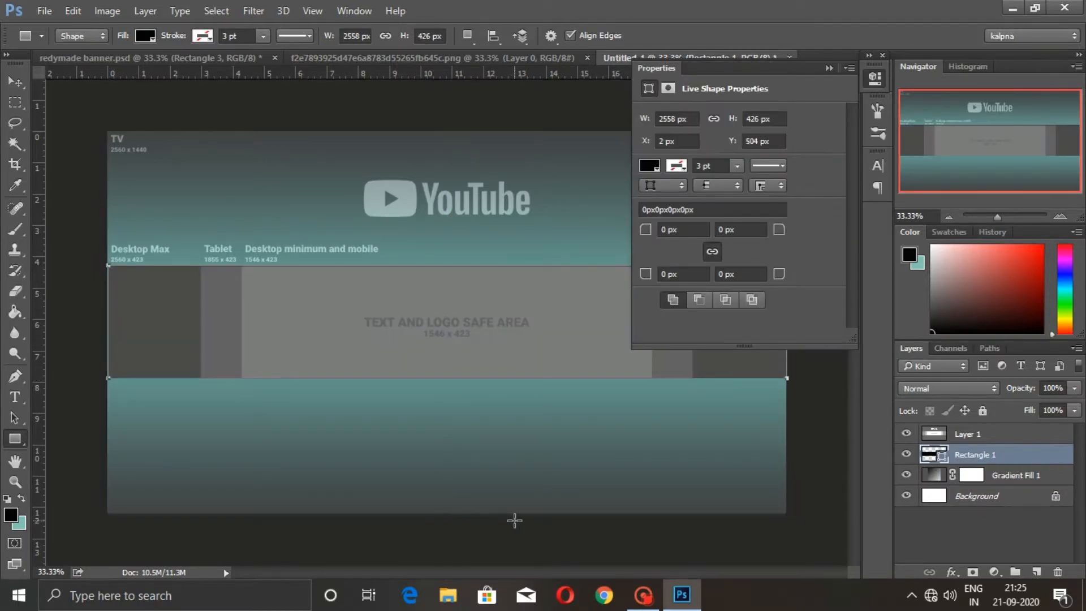
{"action": "left_click", "coordinate": [906, 434]}
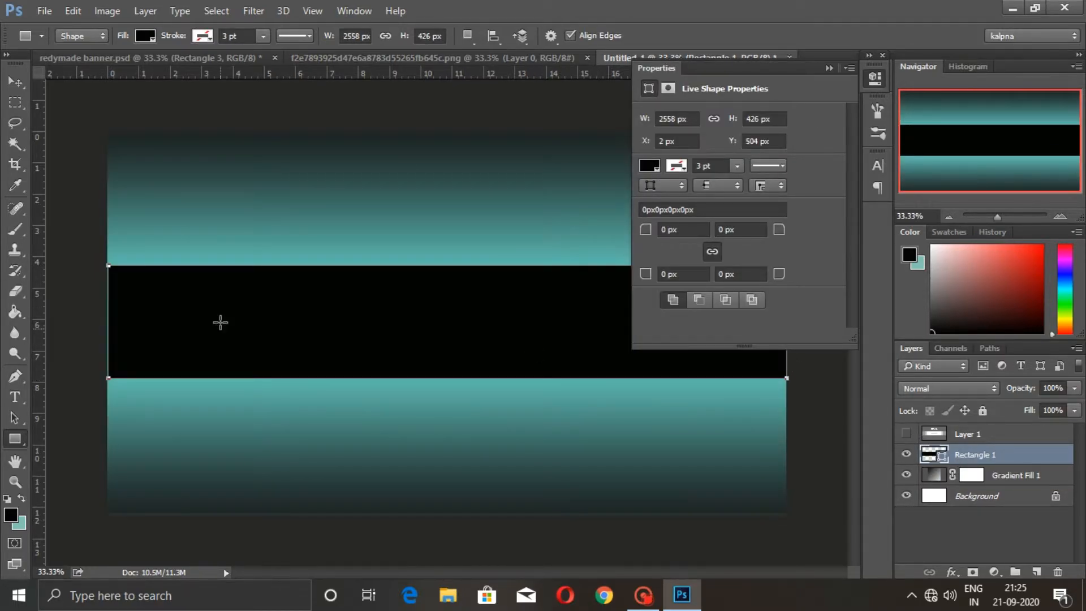
Change the band rectangle's fill to a dark grey and close the shape properties
{"action": "left_click", "coordinate": [650, 166]}
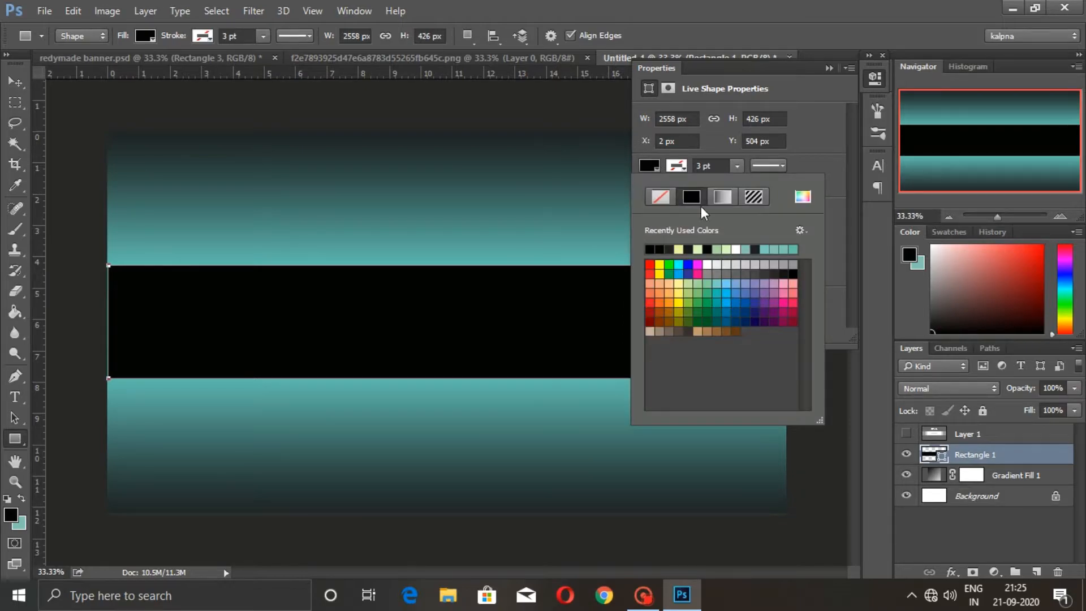
{"action": "left_click", "coordinate": [798, 199]}
{"action": "left_click_drag", "start_coordinate": [572, 430], "coordinate": [573, 391]}
{"action": "key", "text": "Return"}
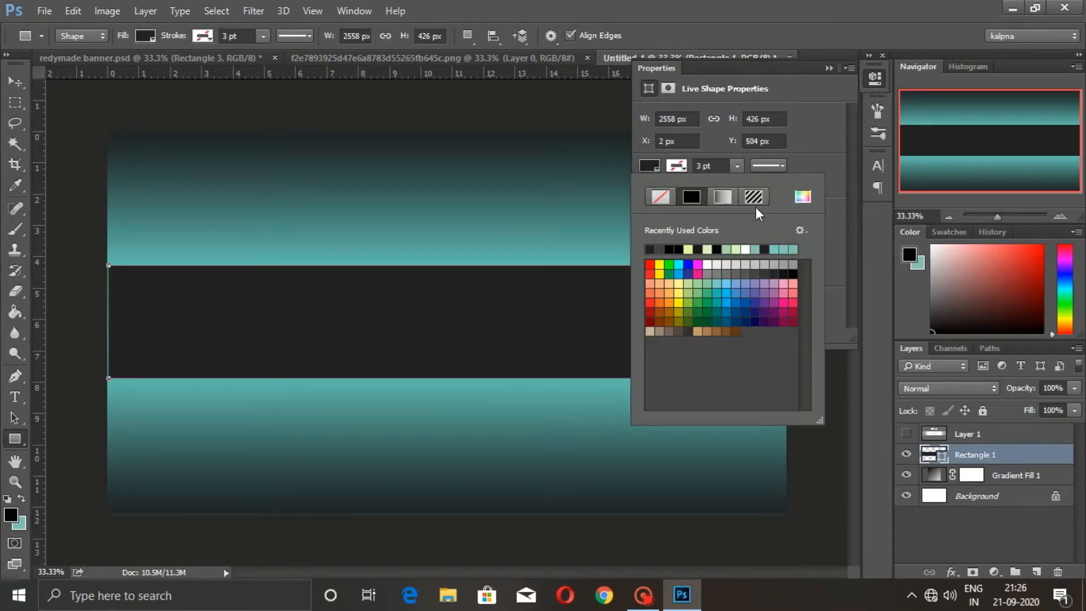
{"action": "left_click", "coordinate": [823, 67]}
Draw a rounded rectangle about 676 x 198 px on the dark band and increase its corner radii to a pill shape
{"action": "right_click", "coordinate": [17, 440]}
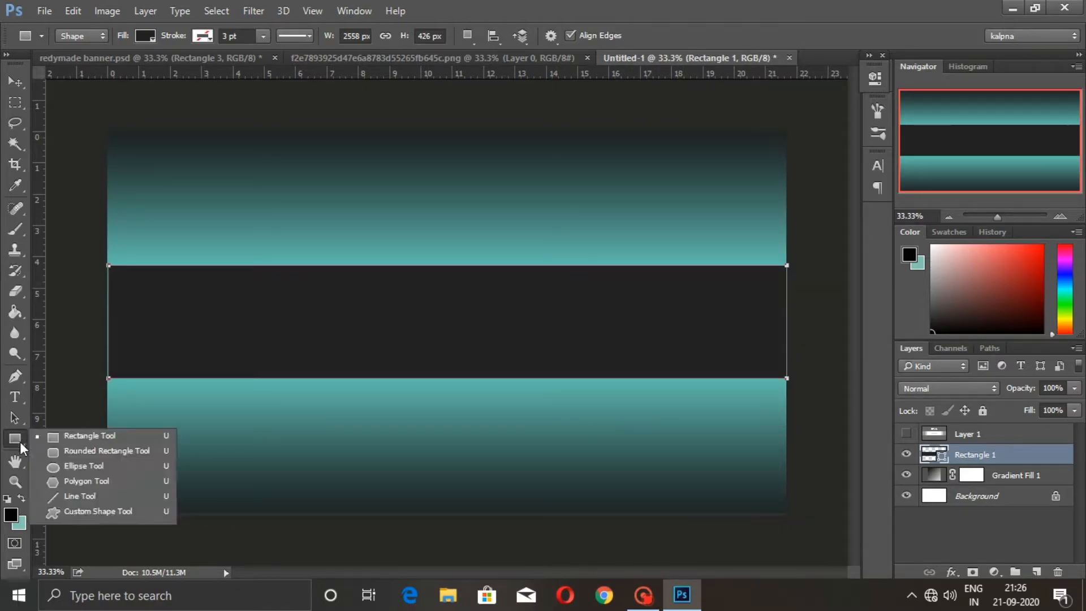
{"action": "left_click", "coordinate": [62, 456]}
{"action": "left_click_drag", "start_coordinate": [152, 304], "coordinate": [330, 355]}
{"action": "mouse_move", "coordinate": [778, 229]}
{"action": "left_mouse_down"}
{"action": "mouse_move", "coordinate": [811, 234]}
{"action": "mouse_move", "coordinate": [792, 230]}
{"action": "left_mouse_up"}
Fill the rounded rectangle with a linear 90° Foreground to Background gradient, changing its first stop to pale yellow
{"action": "left_click", "coordinate": [650, 167]}
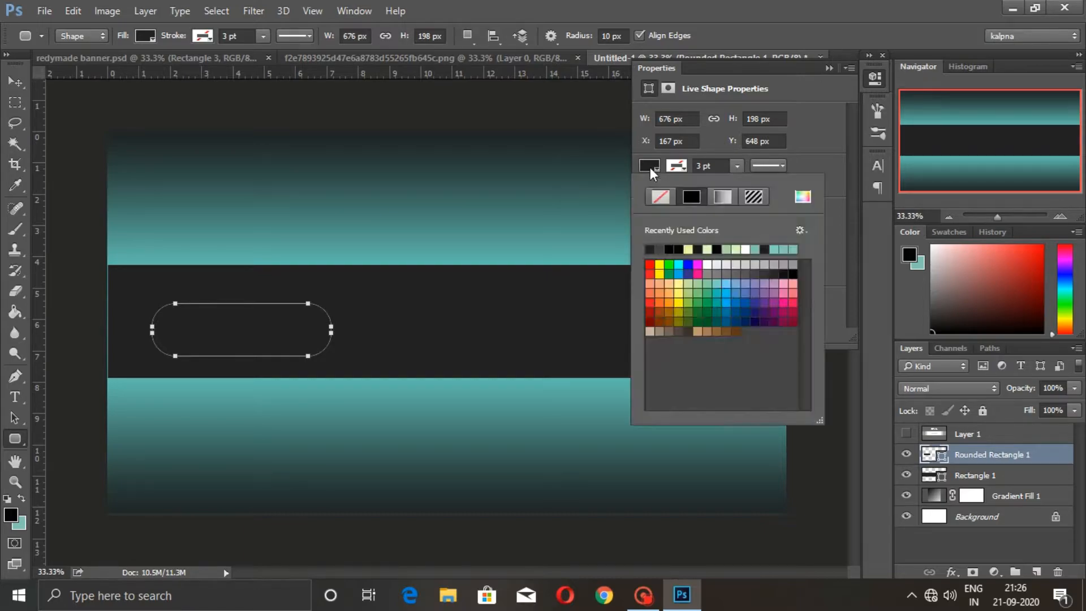
{"action": "left_click", "coordinate": [721, 195]}
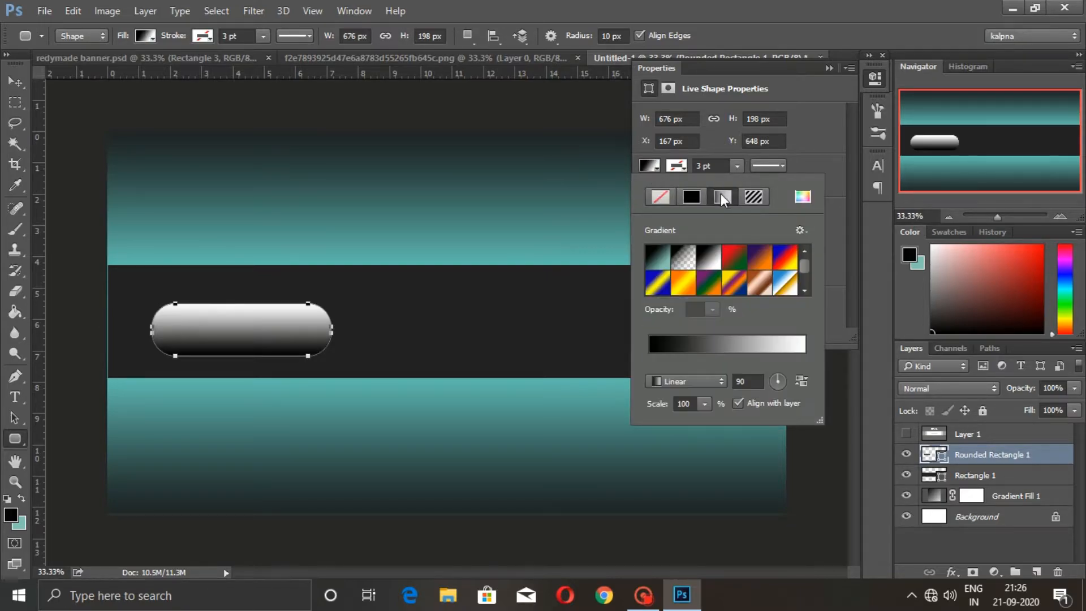
{"action": "left_click", "coordinate": [662, 262]}
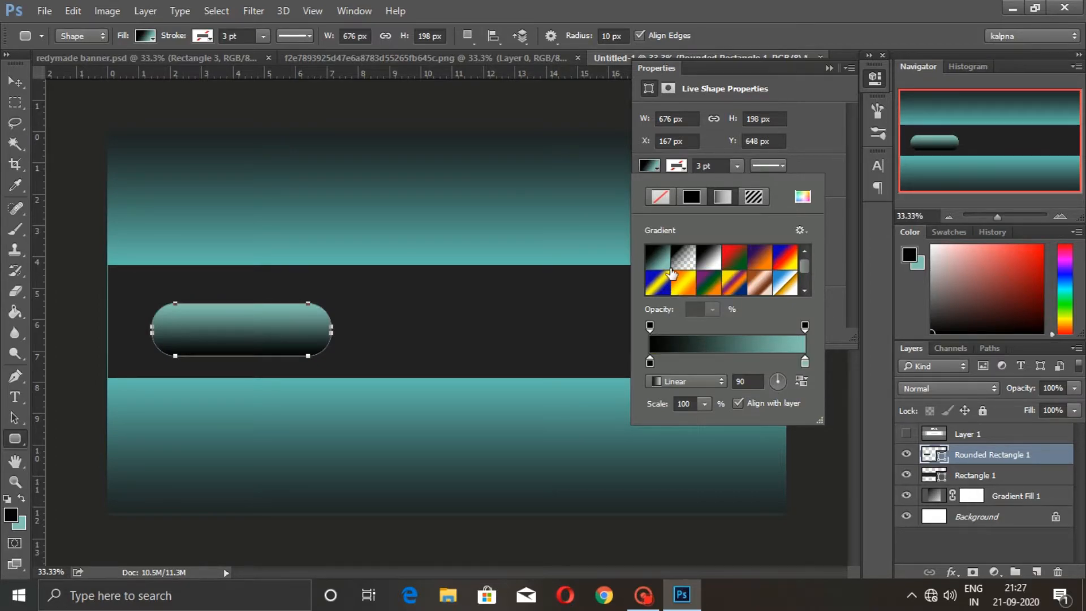
{"action": "double_click", "coordinate": [650, 361]}
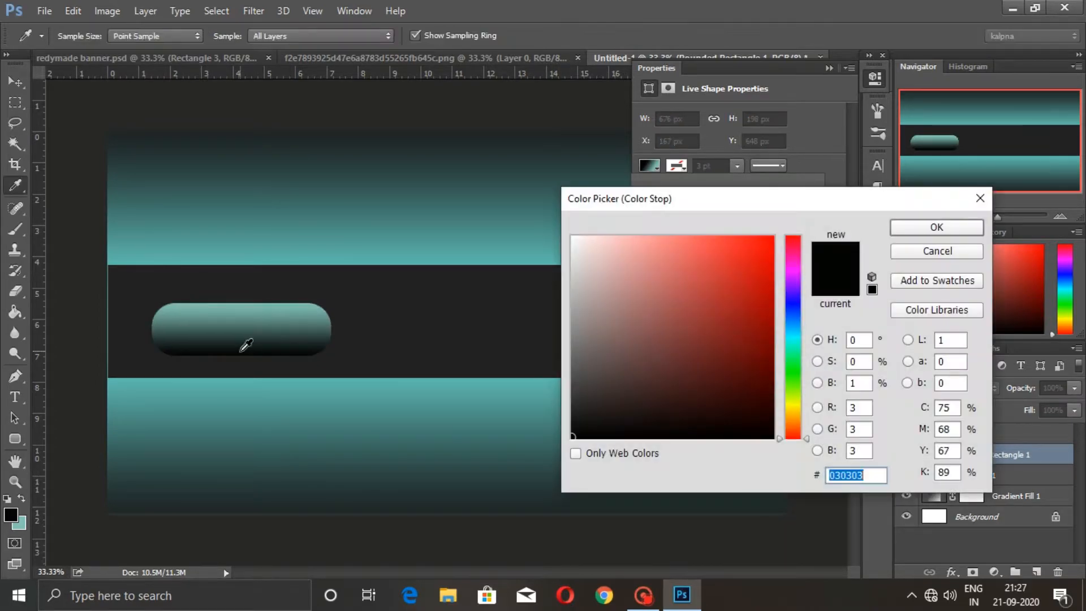
{"action": "left_click", "coordinate": [656, 242]}
{"action": "left_click", "coordinate": [797, 401]}
{"action": "left_click", "coordinate": [645, 237]}
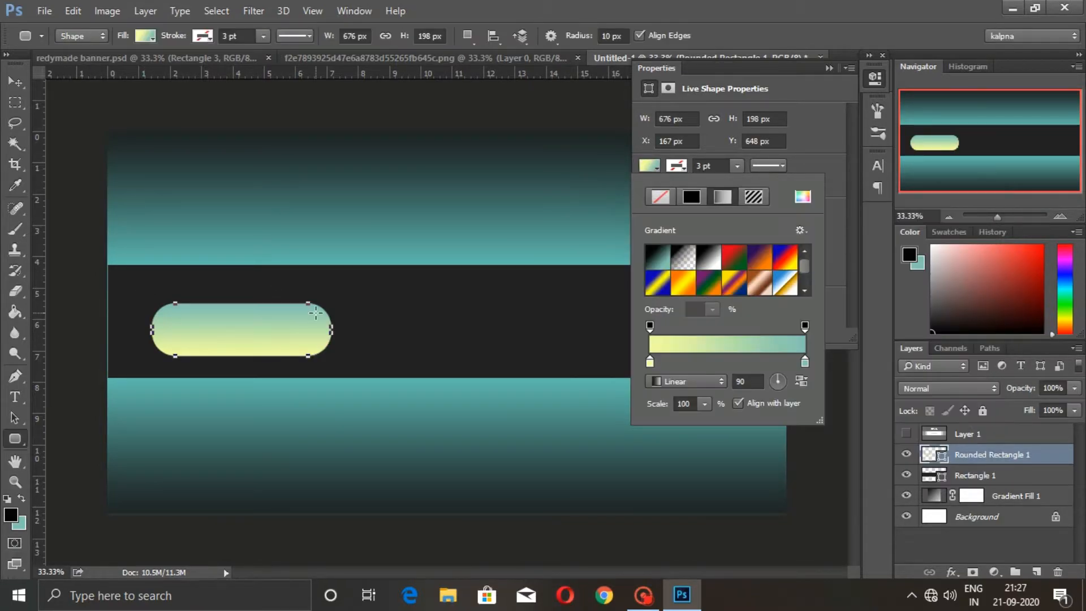
{"action": "left_click", "coordinate": [828, 68]}
Rotate the rounded rectangle by -30° and move it down and left so it overlaps the dark band's lower edge
{"action": "key", "text": "ctrl+t"}
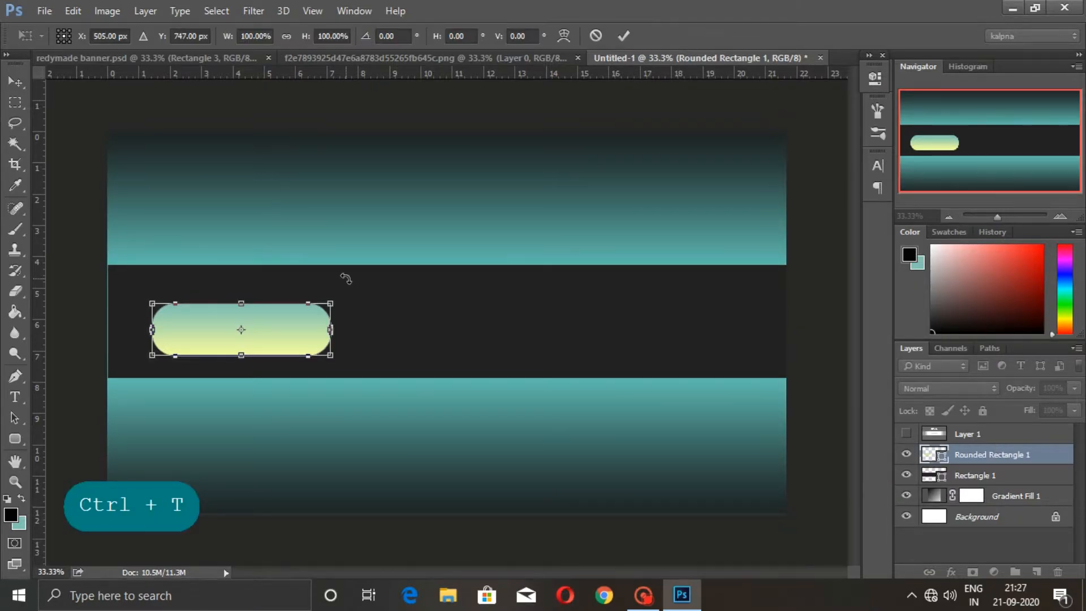
{"action": "left_click", "coordinate": [382, 35]}
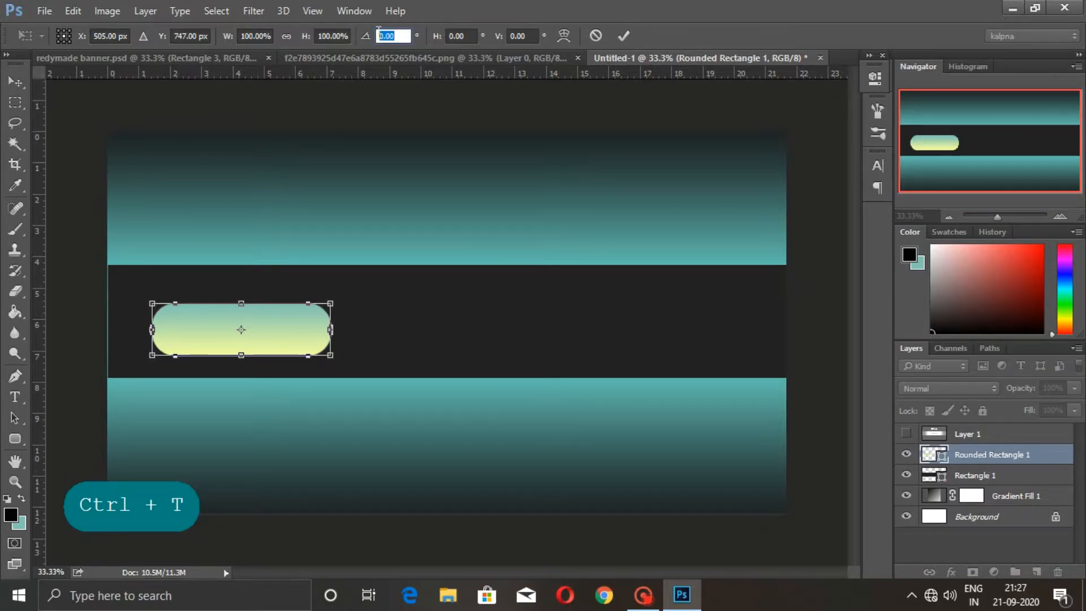
{"action": "type", "text": "-30"}
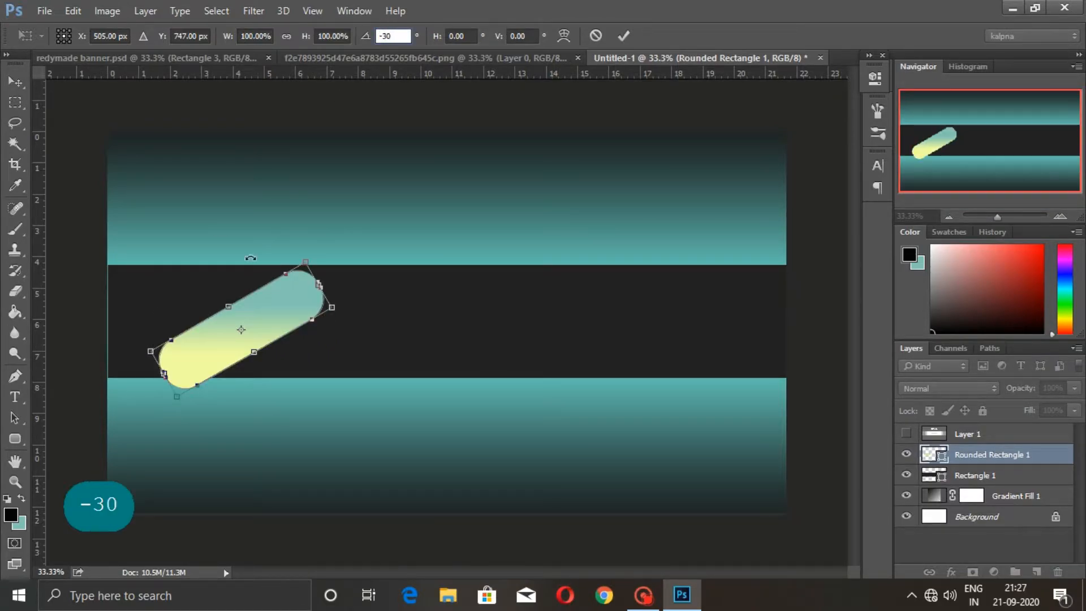
{"action": "left_click_drag", "start_coordinate": [283, 330], "coordinate": [242, 356]}
{"action": "key", "text": "Return"}
{"action": "key", "text": "Return"}
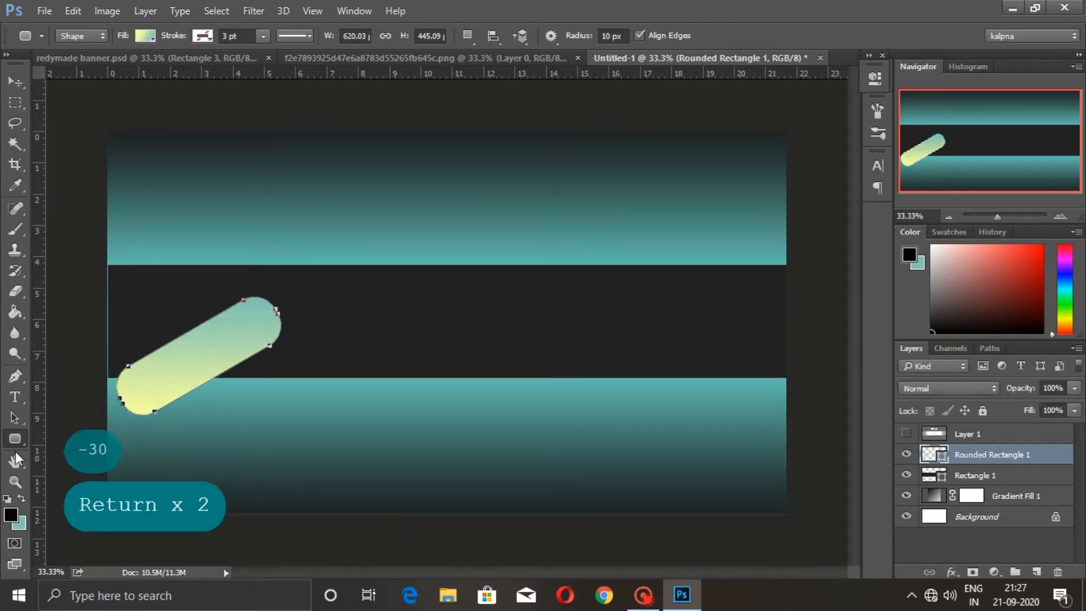
Duplicate the slanted pill around the dark band so copies overlap its upper-left area, left edge, right edge and lower-left corner
{"action": "left_click", "coordinate": [13, 420]}
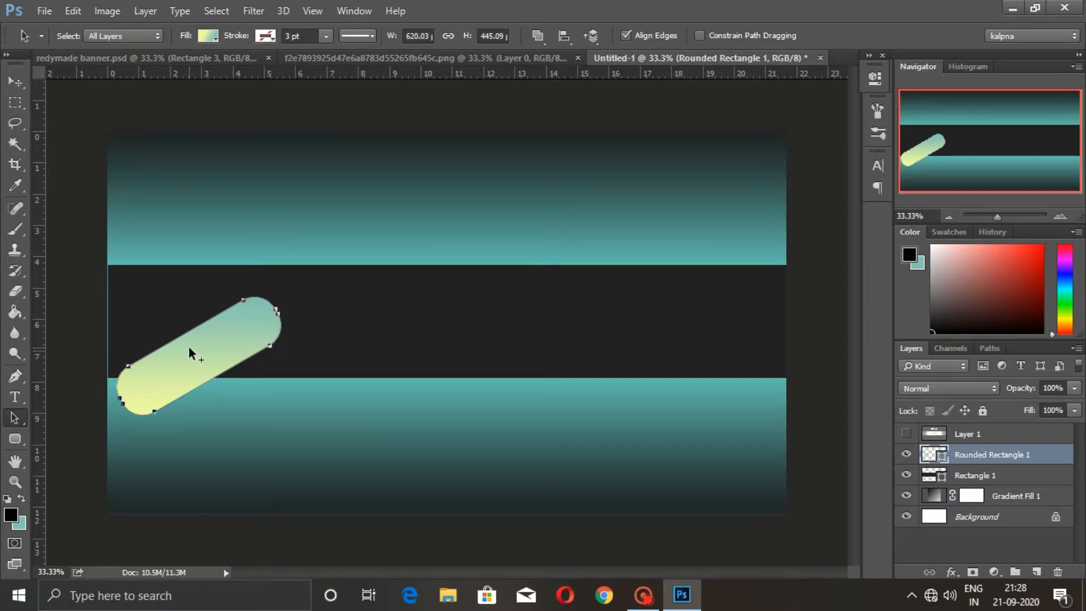
{"action": "left_click_drag", "start_coordinate": [200, 359], "coordinate": [484, 367]}
{"action": "left_click_drag", "start_coordinate": [355, 350], "coordinate": [758, 274]}
{"action": "left_click_drag", "start_coordinate": [459, 355], "coordinate": [178, 306]}
{"action": "left_click_drag", "start_coordinate": [222, 340], "coordinate": [269, 370]}
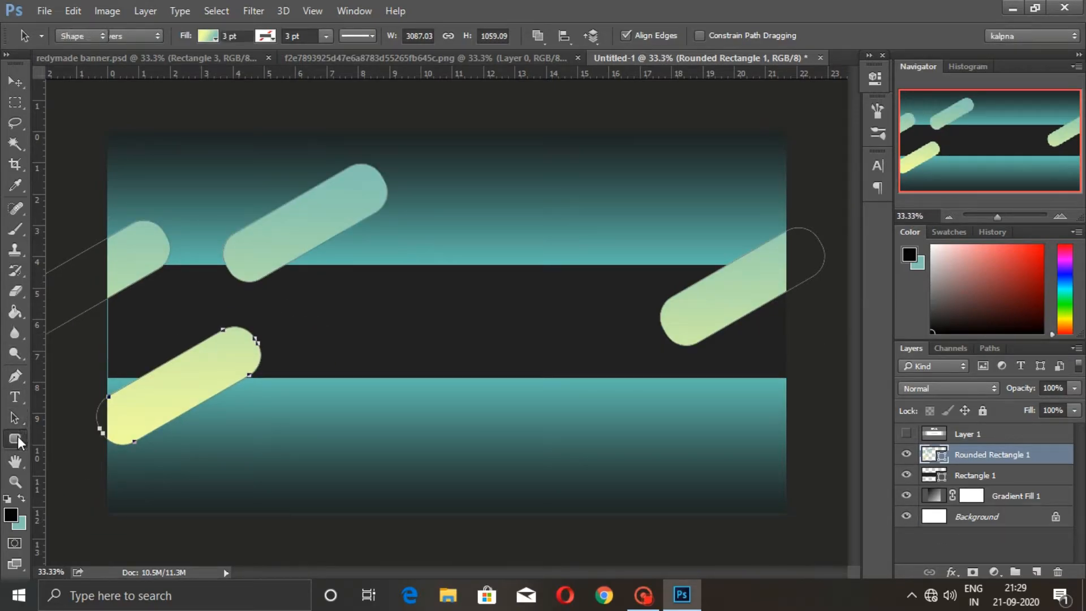
Draw a thin rounded rectangle about 699 x 33 px on the dark band and round its corners to 16.5 px
{"action": "left_click", "coordinate": [18, 436]}
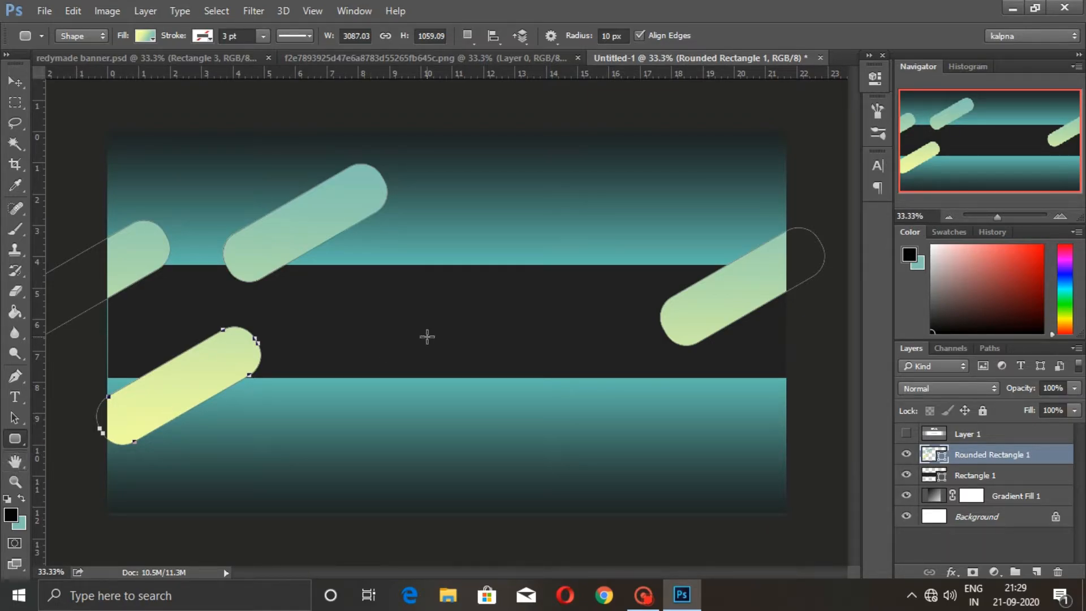
{"action": "left_click_drag", "start_coordinate": [405, 317], "coordinate": [589, 308]}
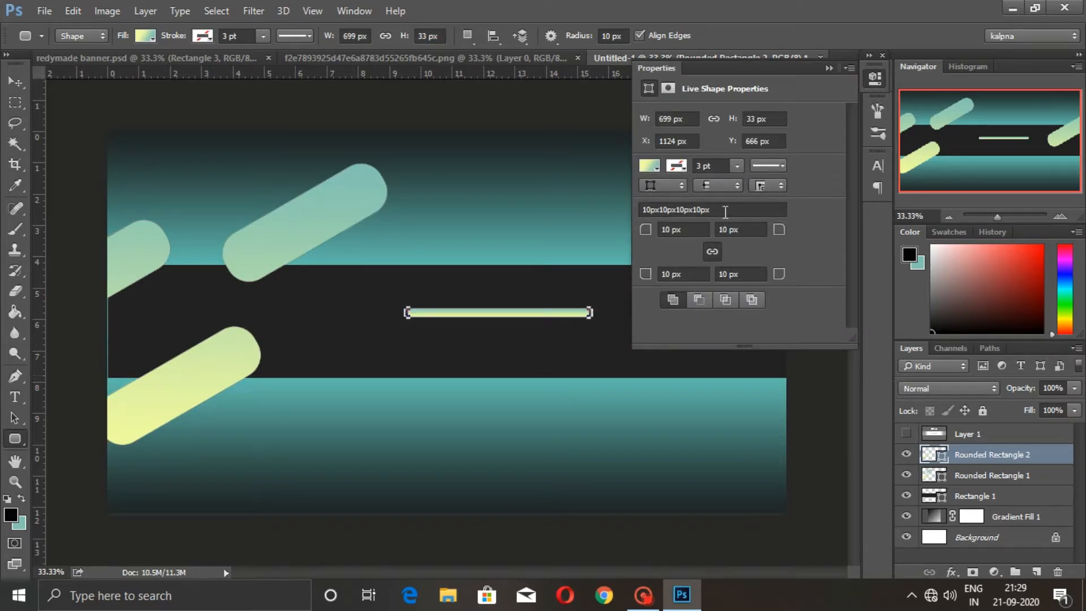
{"action": "left_click_drag", "start_coordinate": [780, 229], "coordinate": [806, 232]}
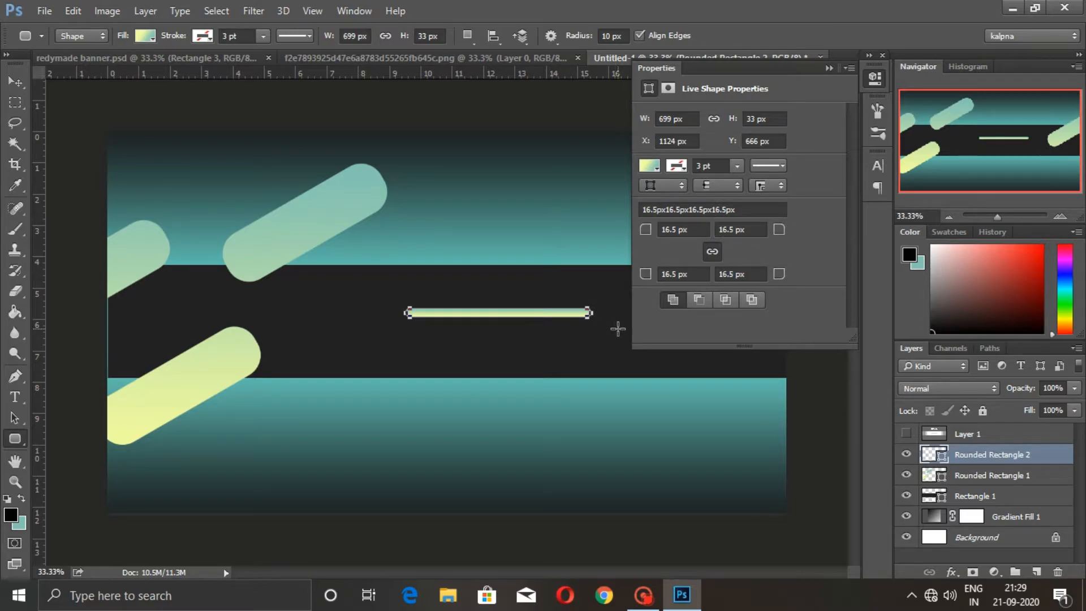
{"action": "left_click", "coordinate": [828, 68]}
Rotate the thin rounded rectangle by -30° to match the slant of the pills
{"action": "key", "text": "ctrl+t"}
{"action": "left_click_drag", "start_coordinate": [627, 298], "coordinate": [622, 280]}
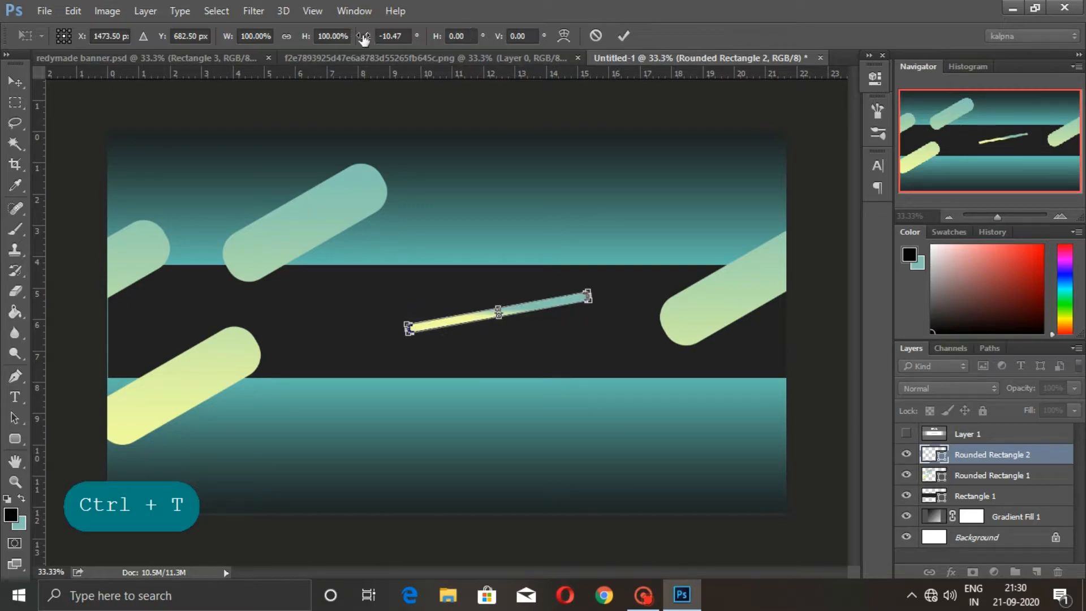
{"action": "left_click", "coordinate": [412, 37]}
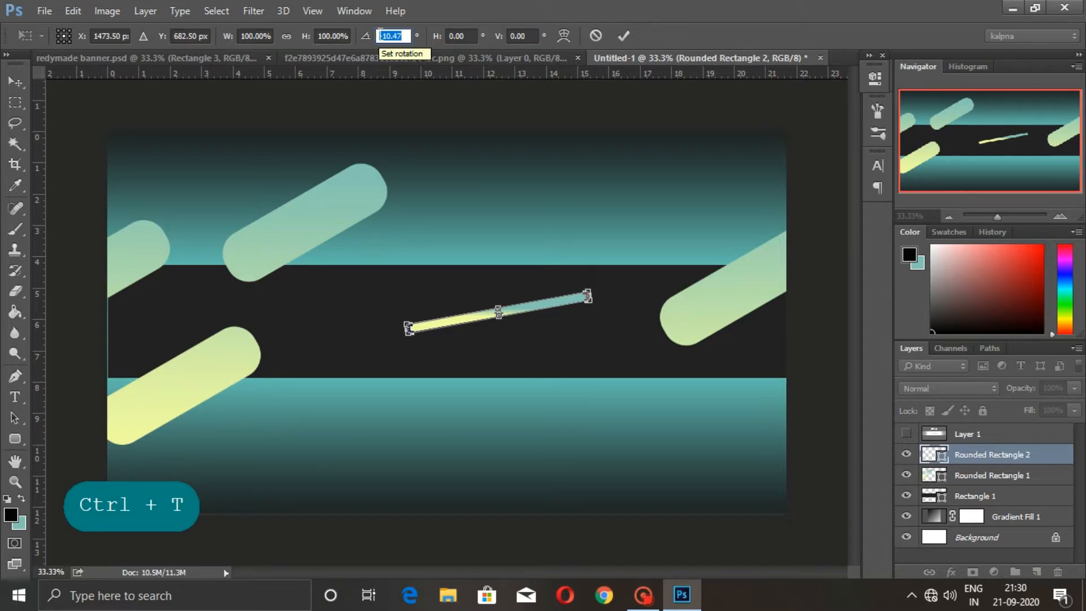
{"action": "type", "text": "-30"}
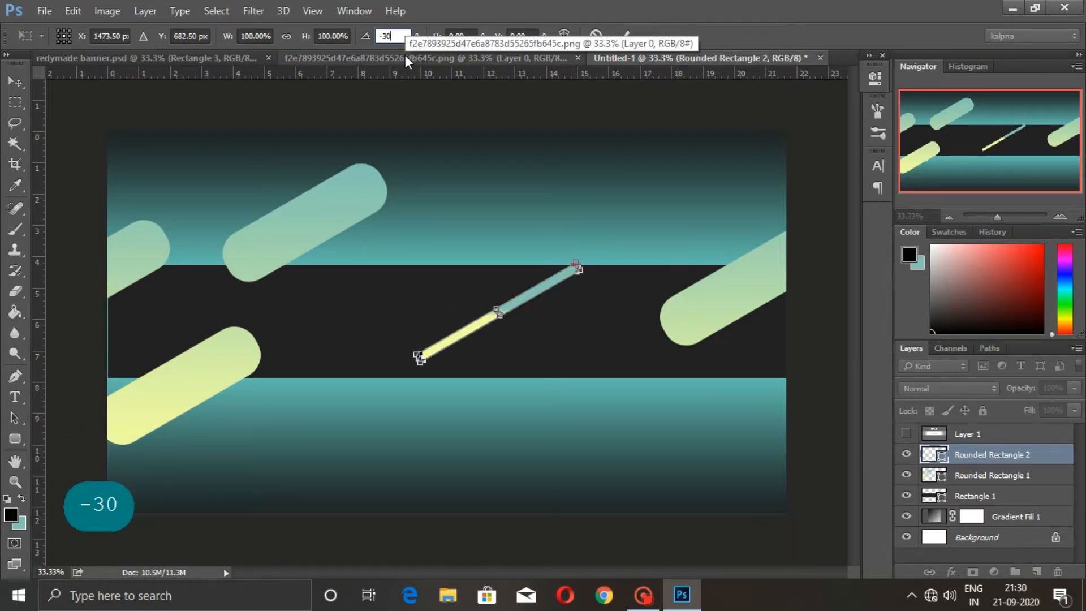
{"action": "key", "text": "Return"}
{"action": "key", "text": "Return"}
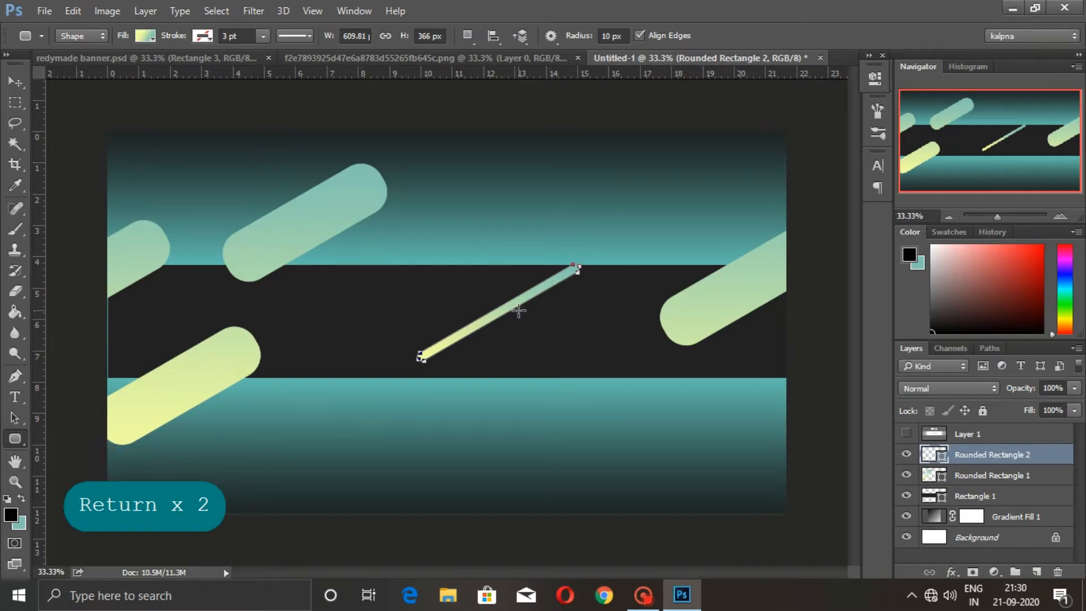
Duplicate the thin slanted bar several times and spread the copies along the dark band's upper and lower edges
{"action": "key", "text": "alt"}
{"action": "key", "text": "a"}
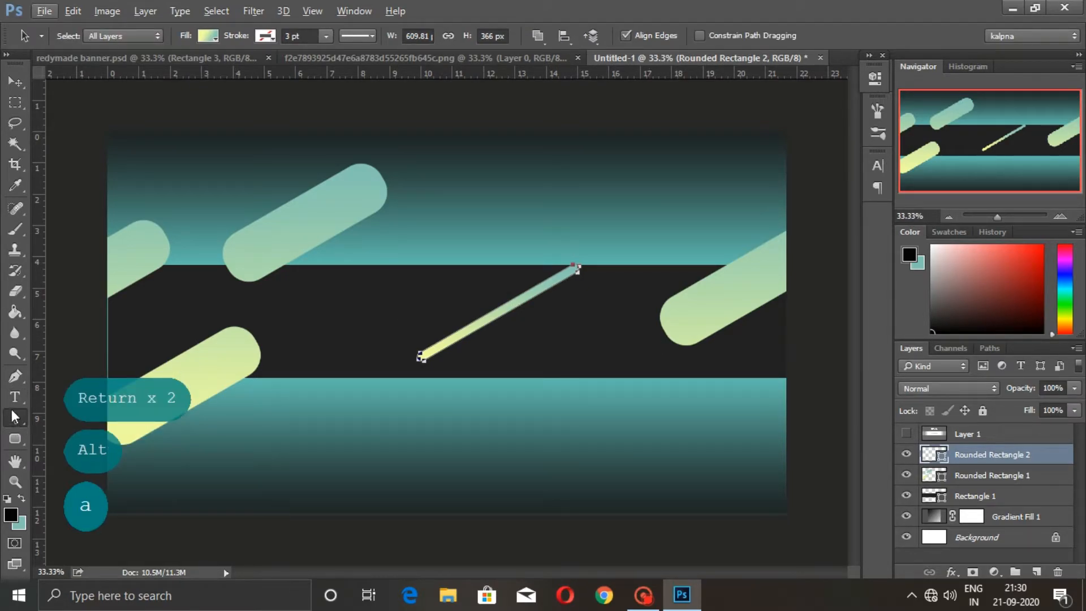
{"action": "key", "text": "alt"}
{"action": "left_click_drag", "start_coordinate": [523, 296], "coordinate": [323, 375]}
{"action": "key", "text": "alt"}
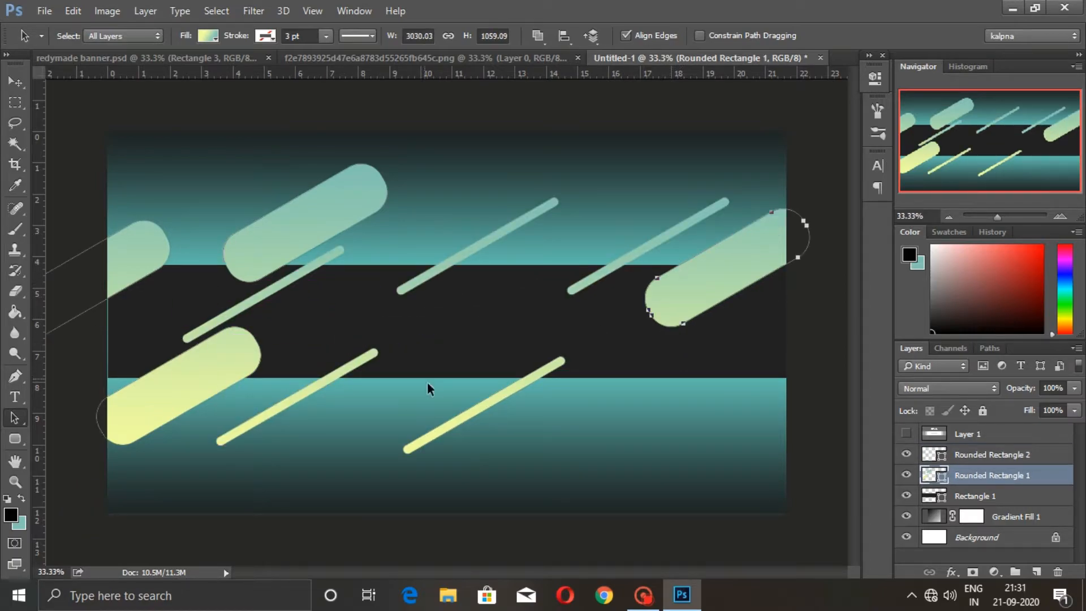
Rearrange the pills and thin bars, spacing two bars along the band's upper edge and three along its lower edge
{"action": "left_click", "coordinate": [485, 403]}
{"action": "left_click", "coordinate": [694, 302]}
{"action": "left_click", "coordinate": [99, 37]}
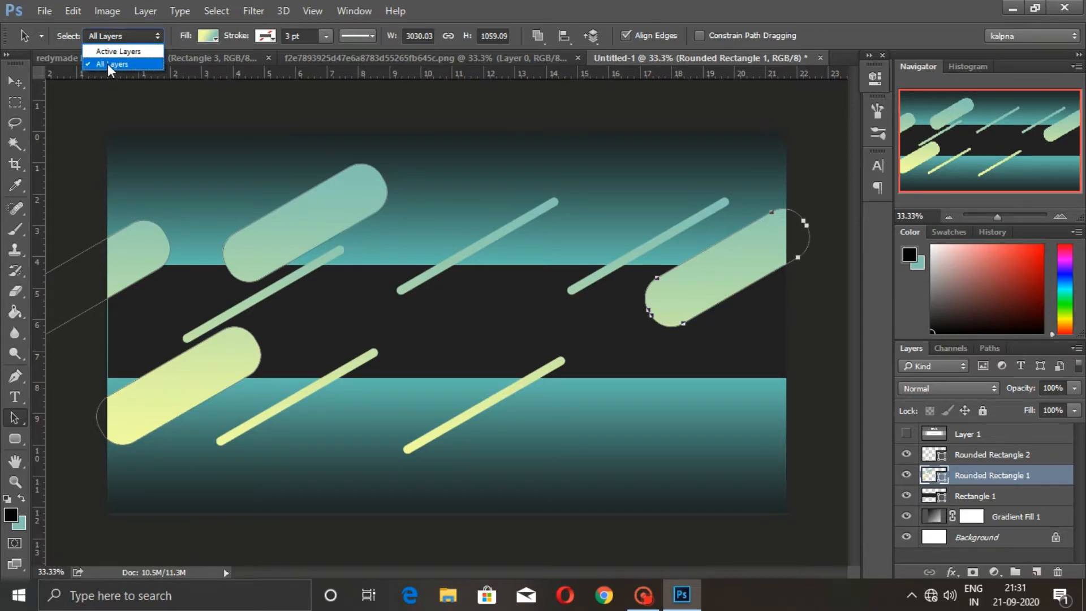
{"action": "left_click", "coordinate": [116, 33]}
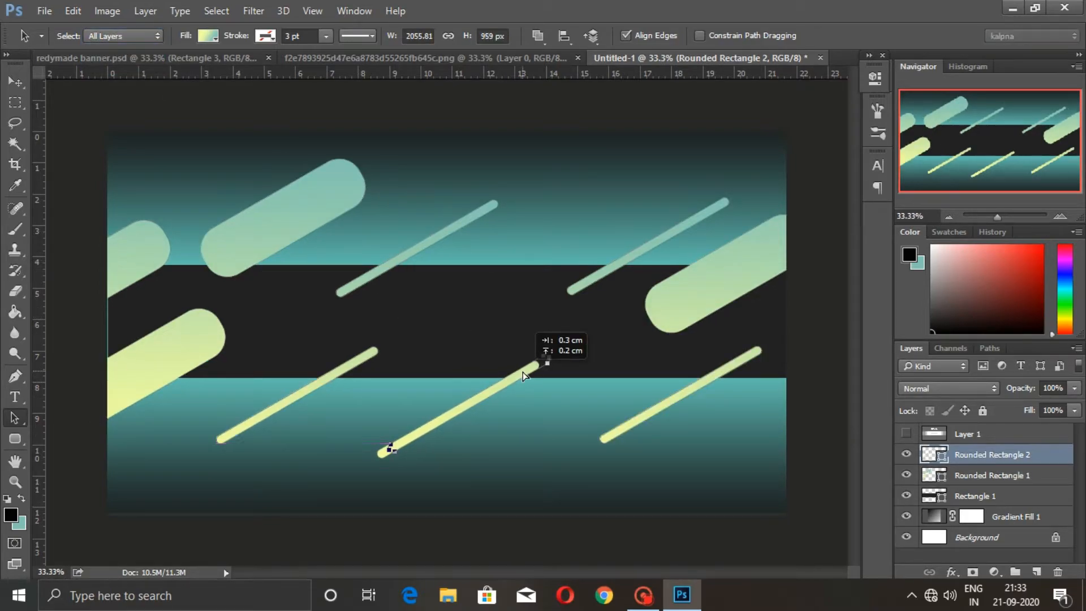
{"action": "left_click_drag", "start_coordinate": [523, 372], "coordinate": [532, 364]}
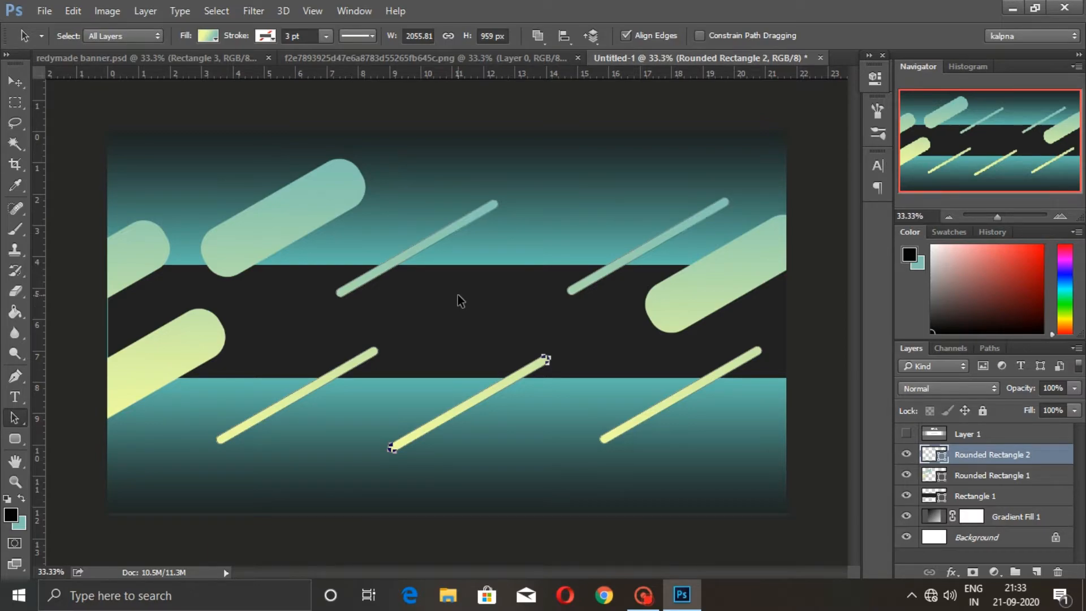
Clip both rounded rectangle layers to the dark band rectangle with a clipping mask
{"action": "left_click", "coordinate": [1006, 481], "text": "shift"}
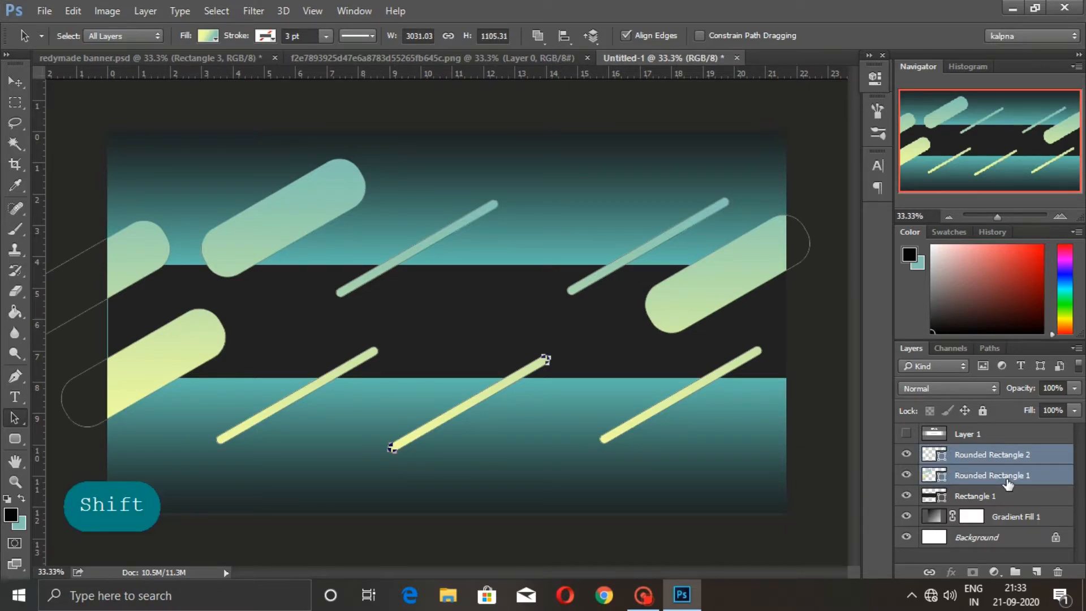
{"action": "right_click", "coordinate": [1008, 482]}
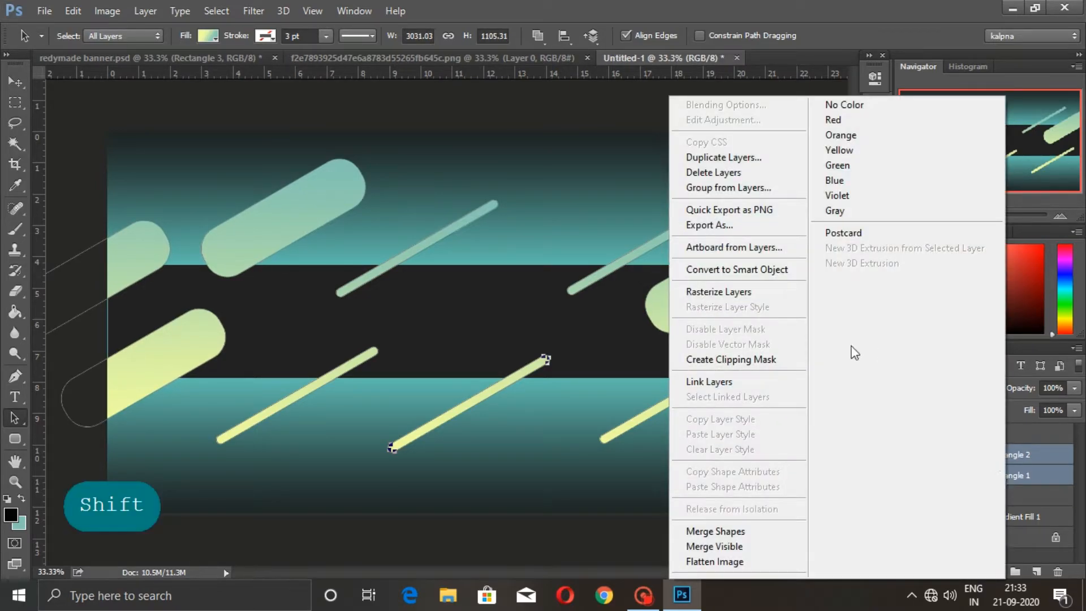
{"action": "left_click", "coordinate": [725, 360]}
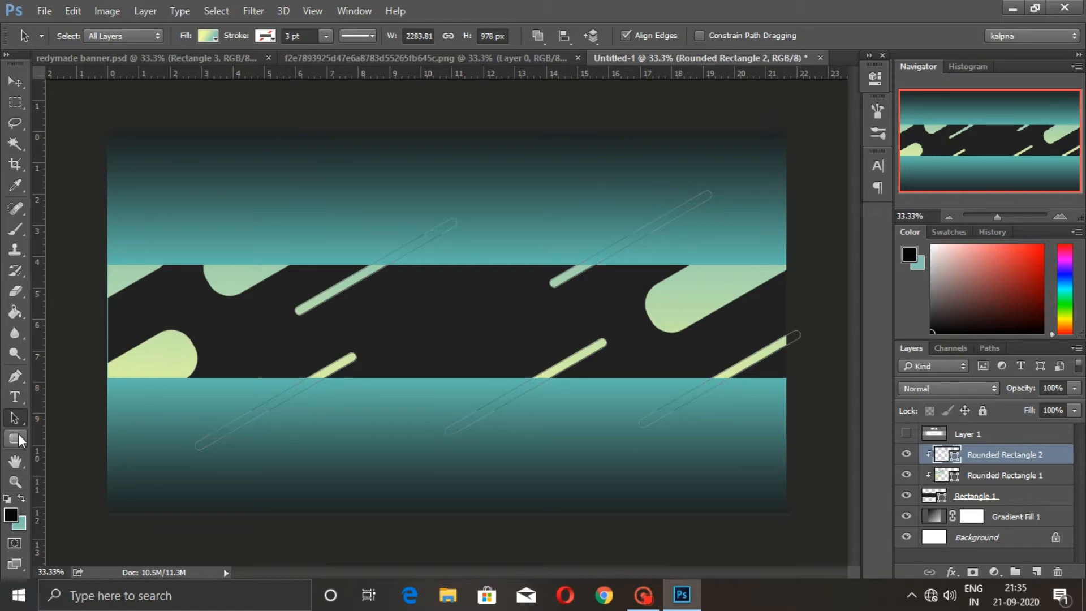
Draw a circle about 255 x 255 px on the dark band and fill it with solid black
{"action": "left_click", "coordinate": [17, 439]}
{"action": "left_click", "coordinate": [69, 463]}
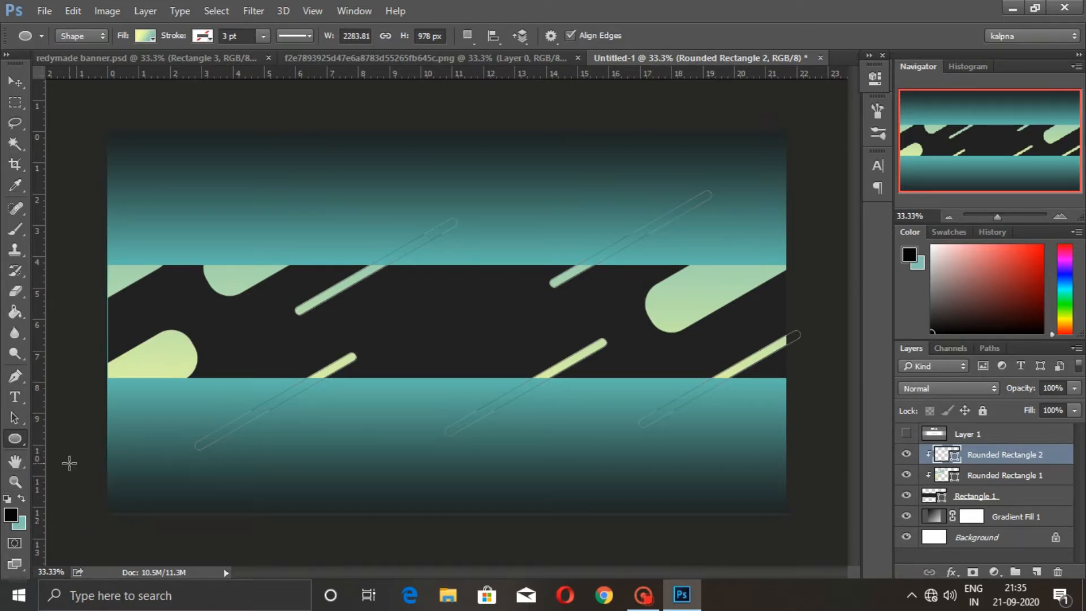
{"action": "left_click_drag", "start_coordinate": [447, 292], "coordinate": [518, 382]}
{"action": "left_click", "coordinate": [649, 189]}
{"action": "left_click", "coordinate": [692, 221]}
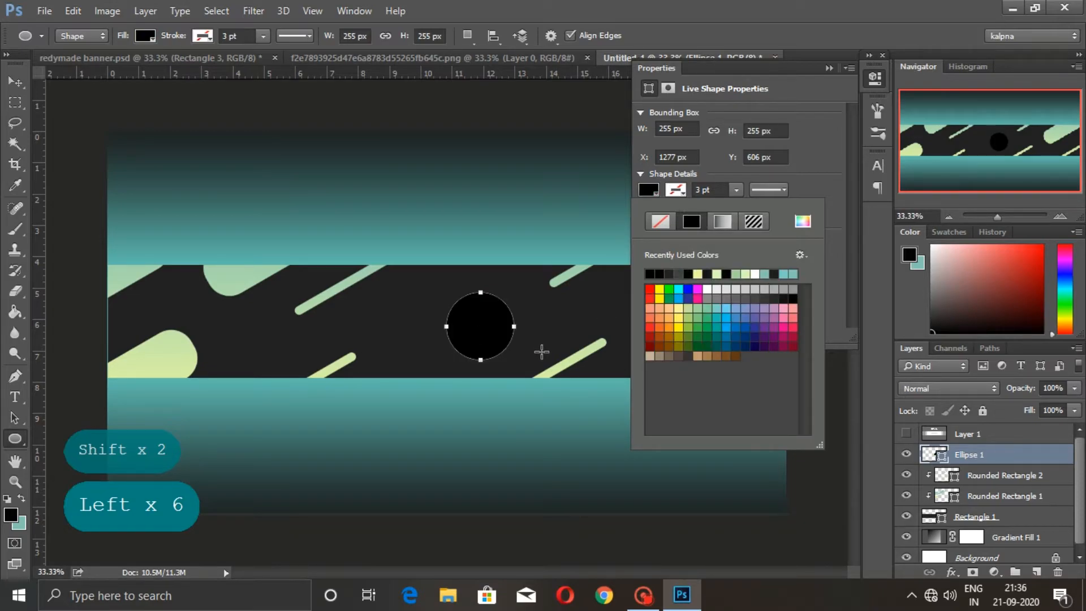
Move the black circle to the banner's horizontal centre, close to the dark band's upper edge
{"action": "key", "text": "a"}
{"action": "left_click_drag", "start_coordinate": [484, 334], "coordinate": [452, 308]}
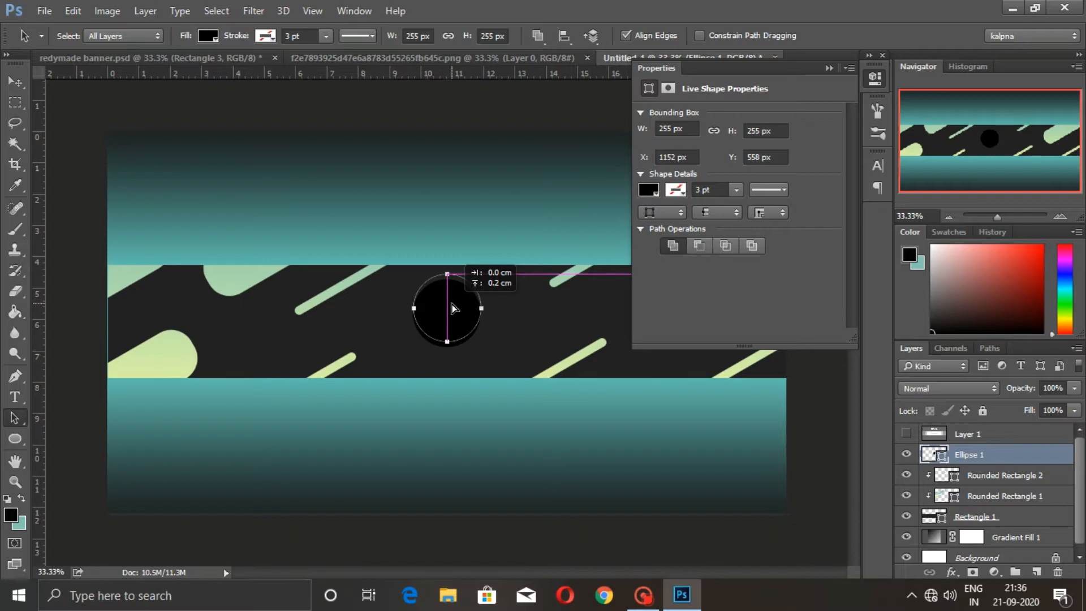
{"action": "left_click_drag", "start_coordinate": [453, 308], "coordinate": [453, 309]}
Draw a rectangle about 474 x 87 px beneath the circle with no fill and a 0.75 pt pale yellow-green stroke
{"action": "left_click", "coordinate": [15, 439]}
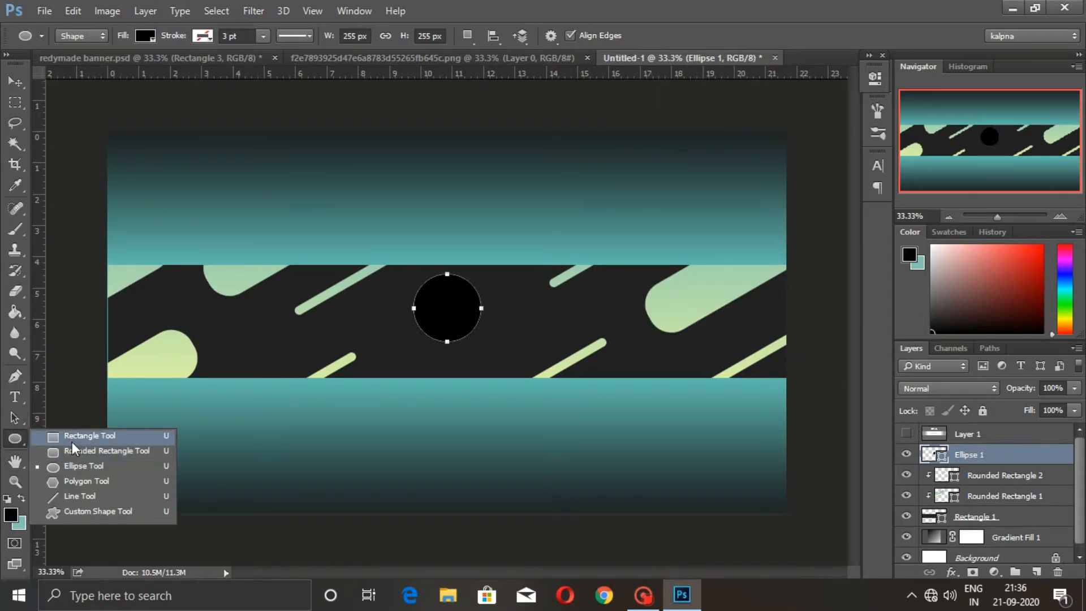
{"action": "left_click", "coordinate": [72, 437]}
{"action": "left_click_drag", "start_coordinate": [383, 342], "coordinate": [509, 365]}
{"action": "left_click", "coordinate": [649, 165]}
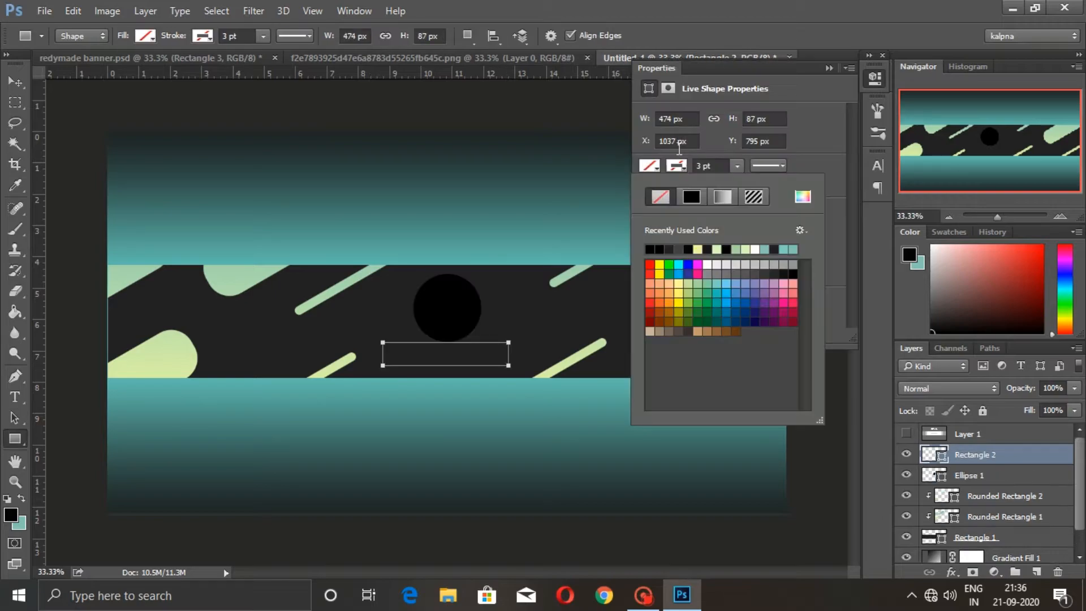
{"action": "double_click", "coordinate": [698, 249]}
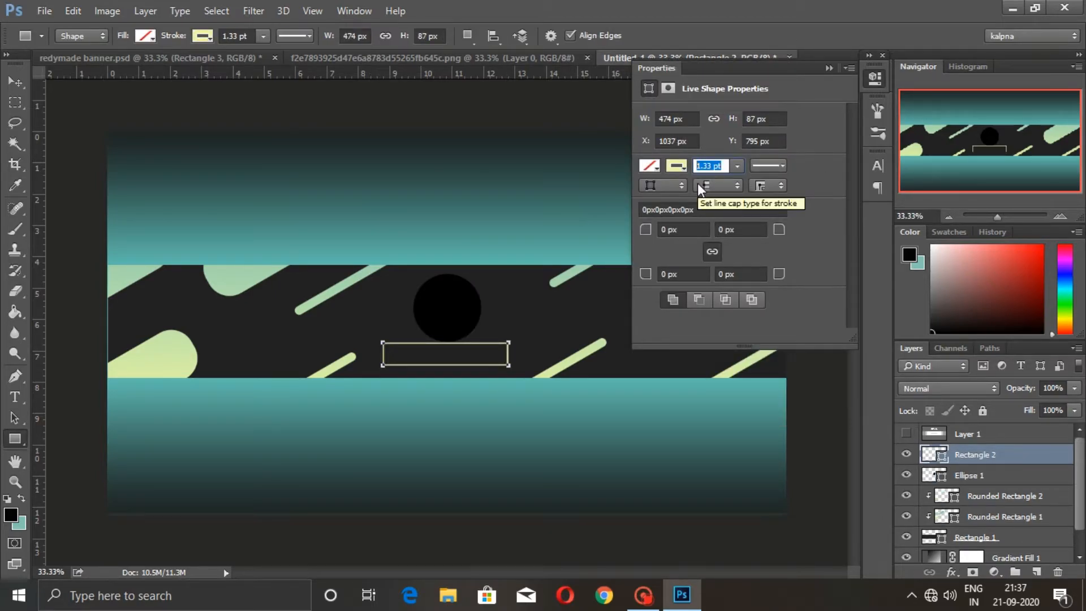
{"action": "type", "text": ".75"}
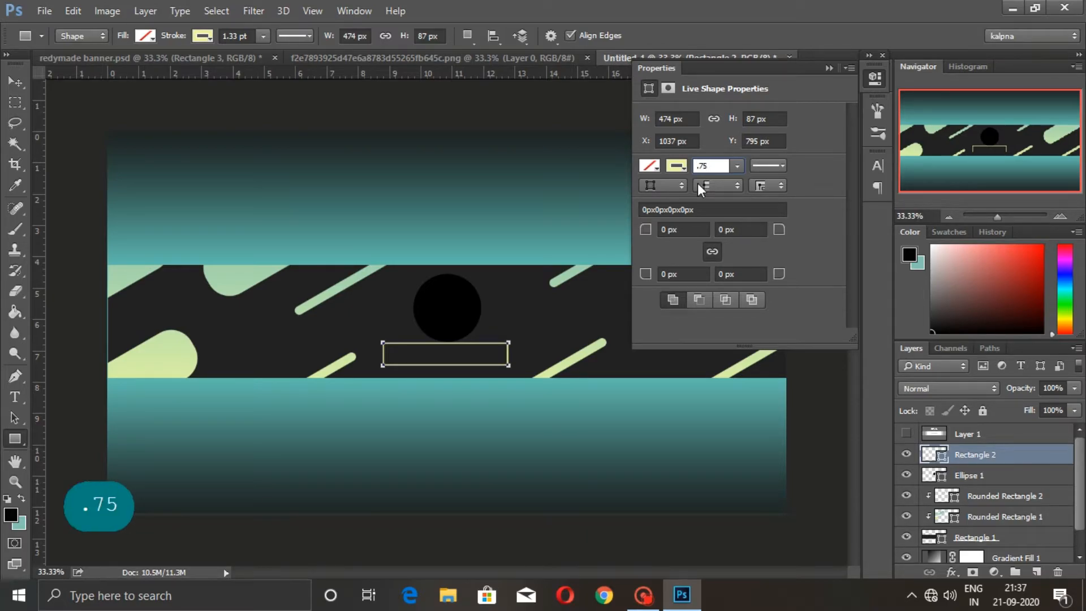
{"action": "key", "text": "Return"}
Give the black circle a 0.30 pt pale yellow-green stroke and nudge the outlined rectangle slightly down
{"action": "key", "text": "a"}
{"action": "left_click", "coordinate": [446, 326]}
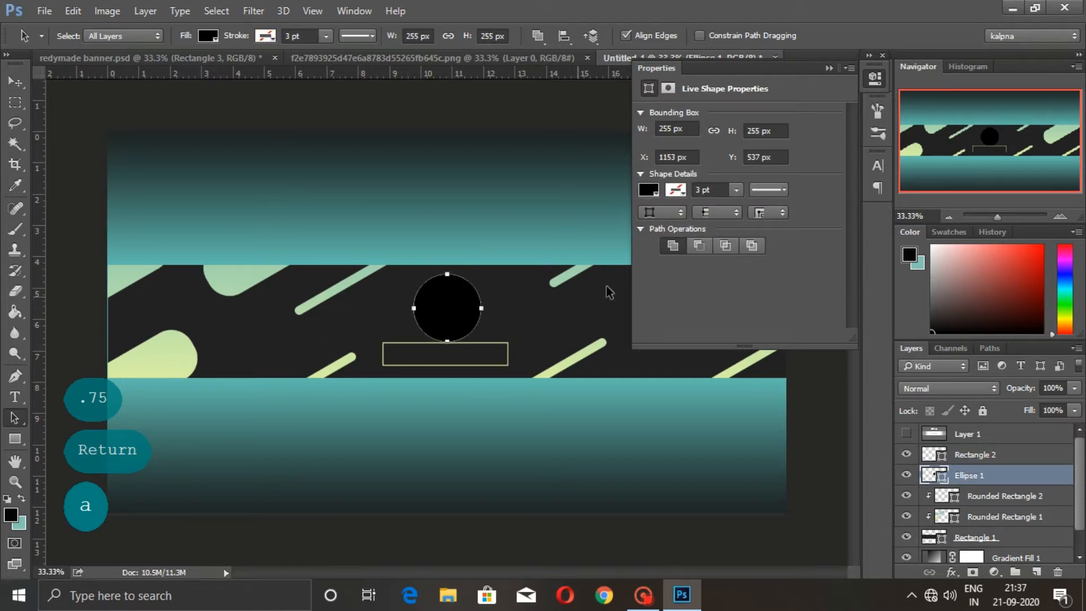
{"action": "left_click", "coordinate": [677, 190]}
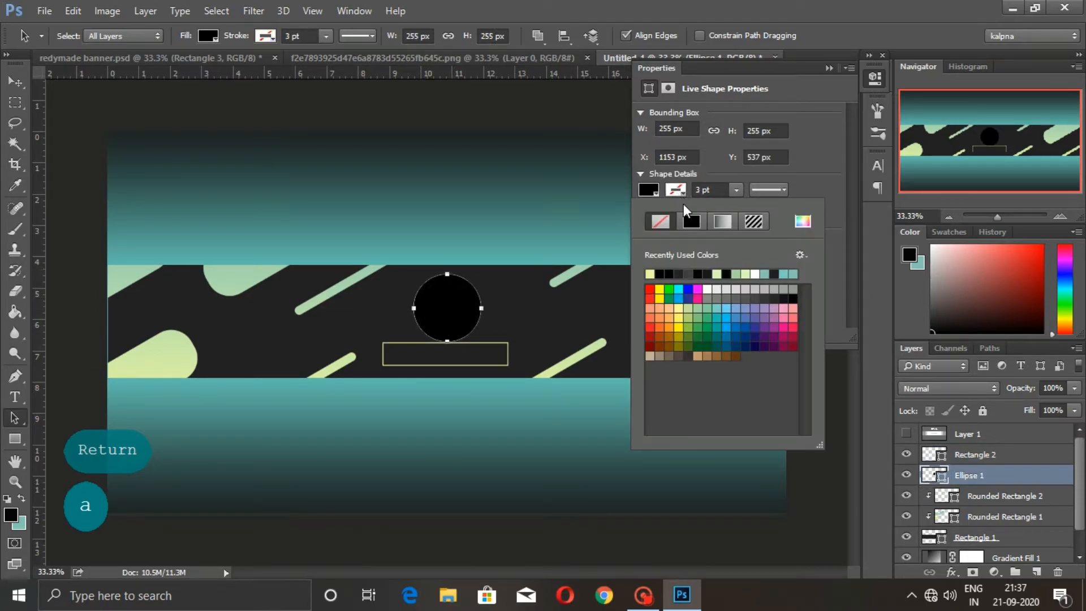
{"action": "left_click", "coordinate": [650, 274]}
{"action": "type", "text": ".30"}
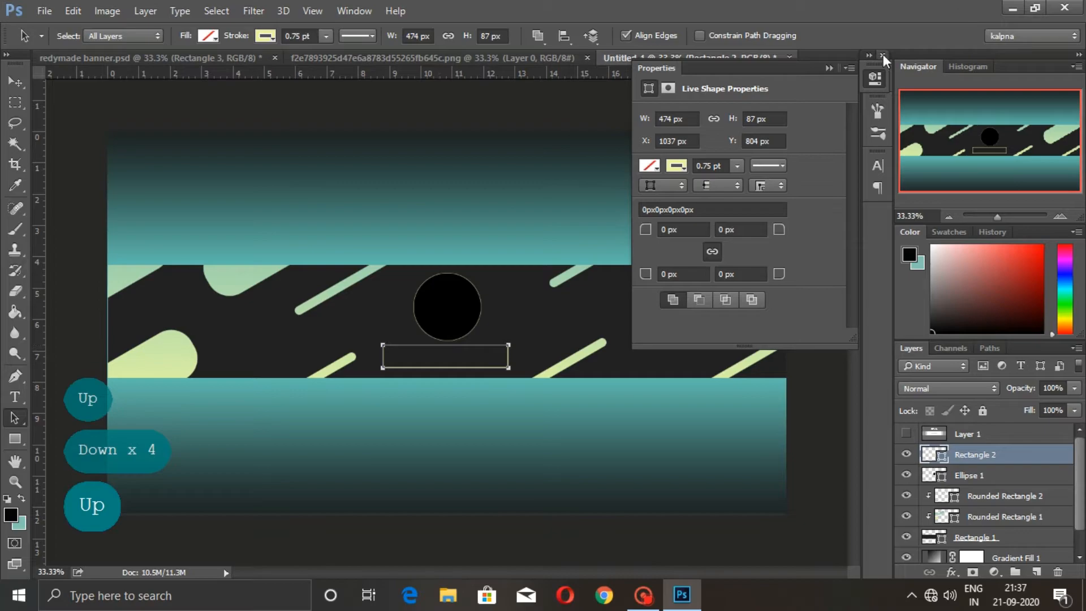
{"action": "left_click", "coordinate": [971, 476]}
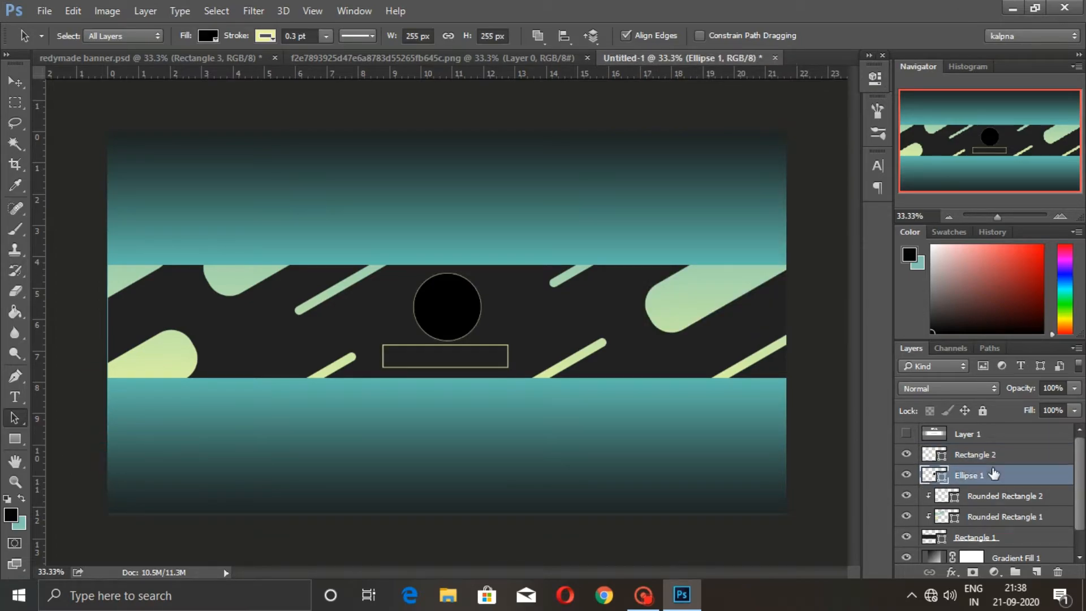
{"action": "left_click", "coordinate": [480, 367]}
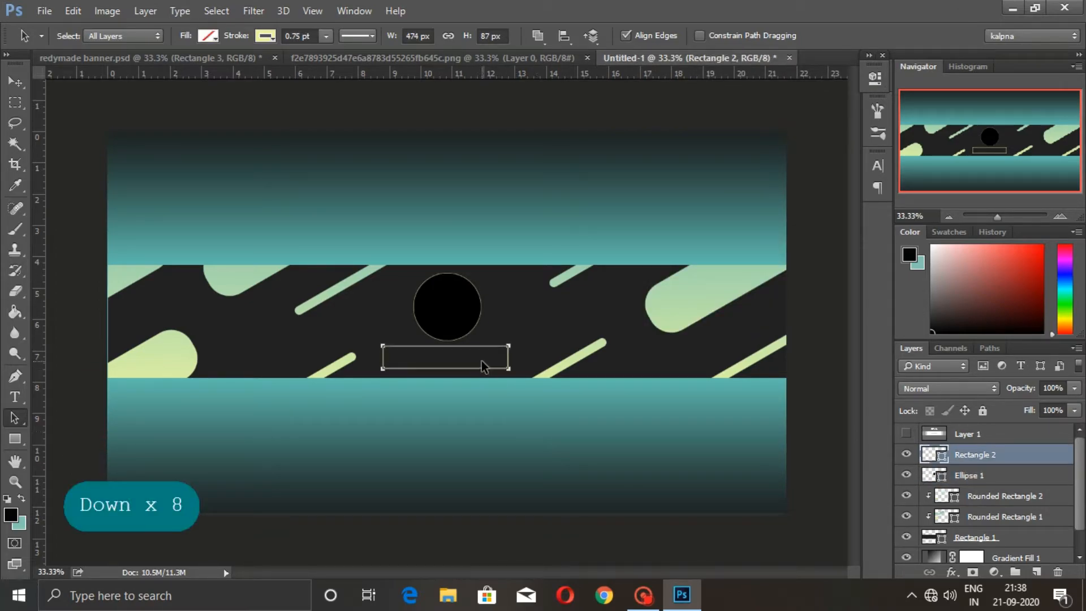
Add the text "Your Channel" at about 6.03 pt, centred inside the outlined rectangle
{"action": "left_click", "coordinate": [15, 397]}
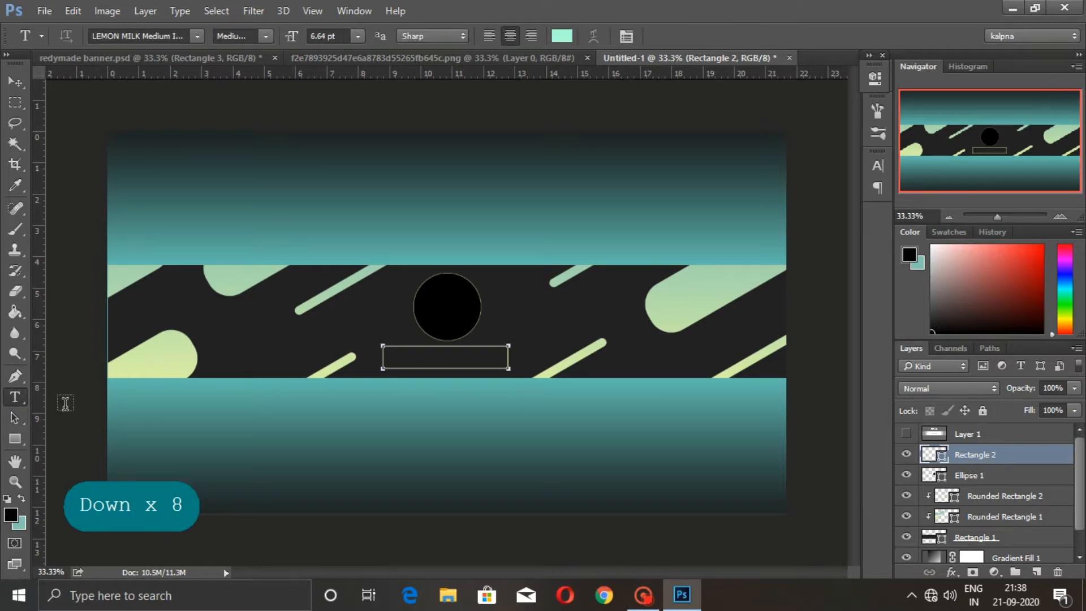
{"action": "left_click", "coordinate": [400, 355]}
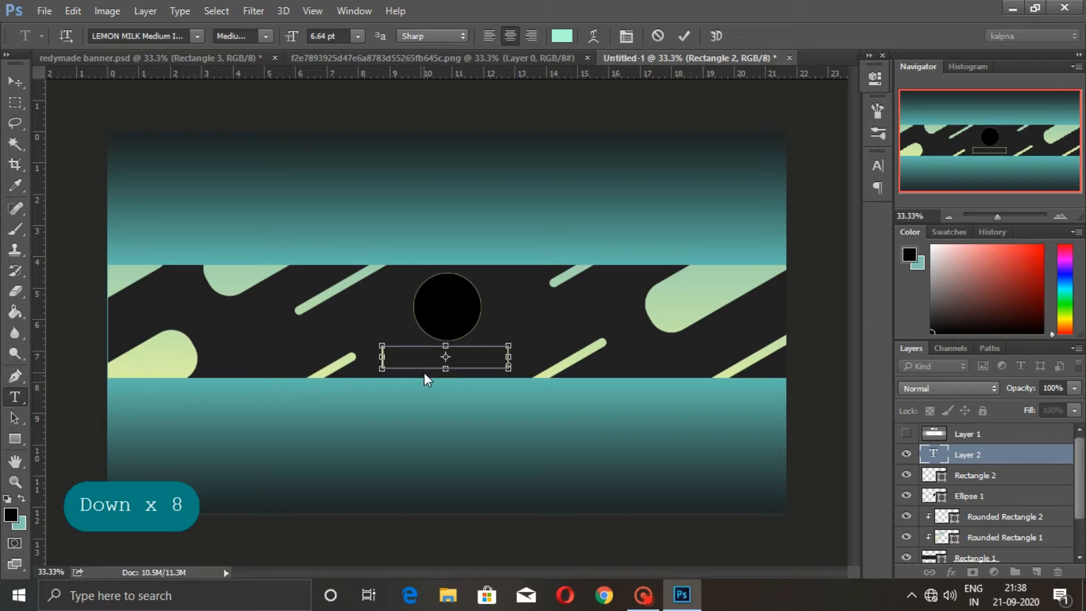
{"action": "type", "text": "Your "}
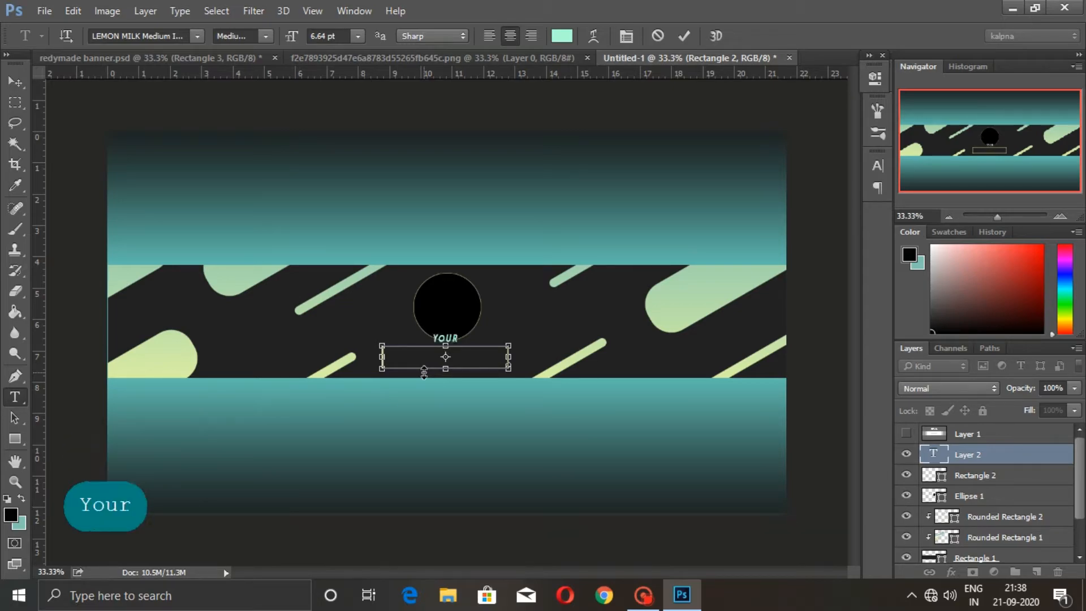
{"action": "type", "text": "Channel"}
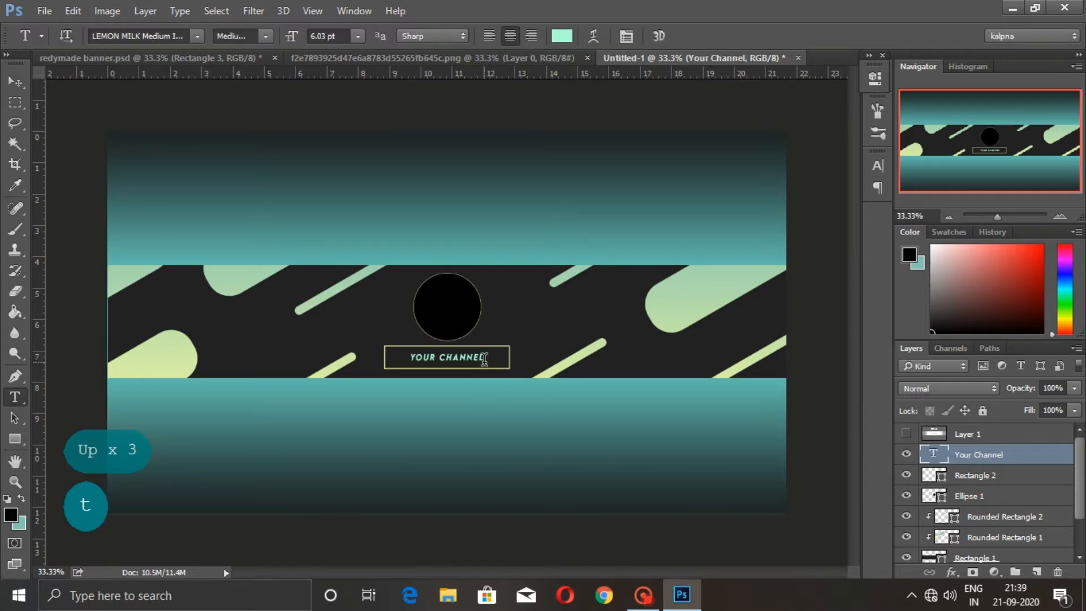
Set the channel-name text in Bukhari Script Regular at 10.03 pt
{"action": "left_click_drag", "start_coordinate": [484, 356], "coordinate": [396, 355]}
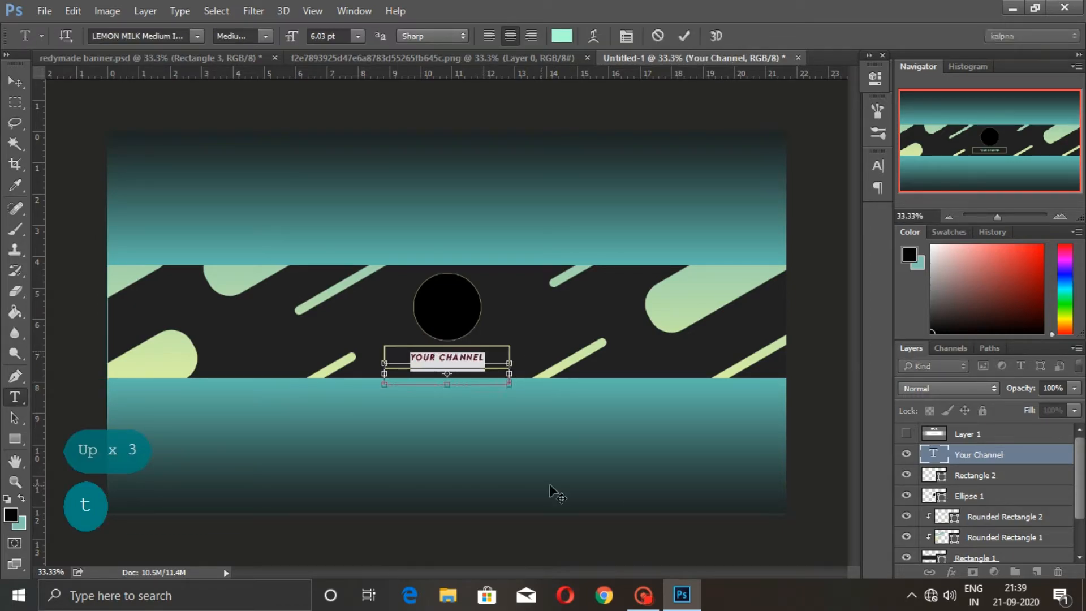
{"action": "left_click", "coordinate": [884, 164]}
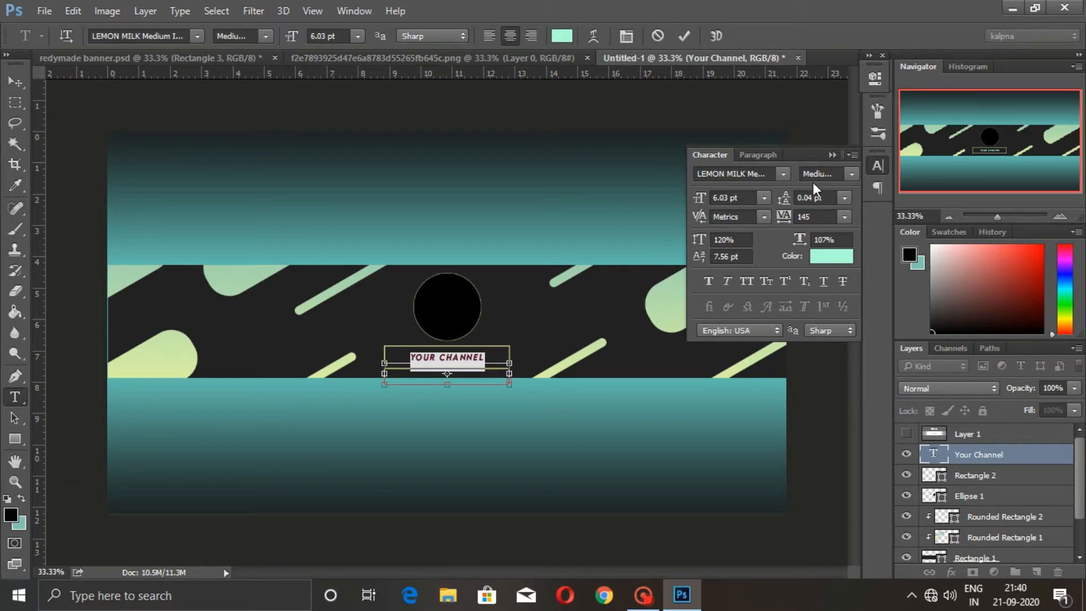
{"action": "left_click", "coordinate": [783, 173]}
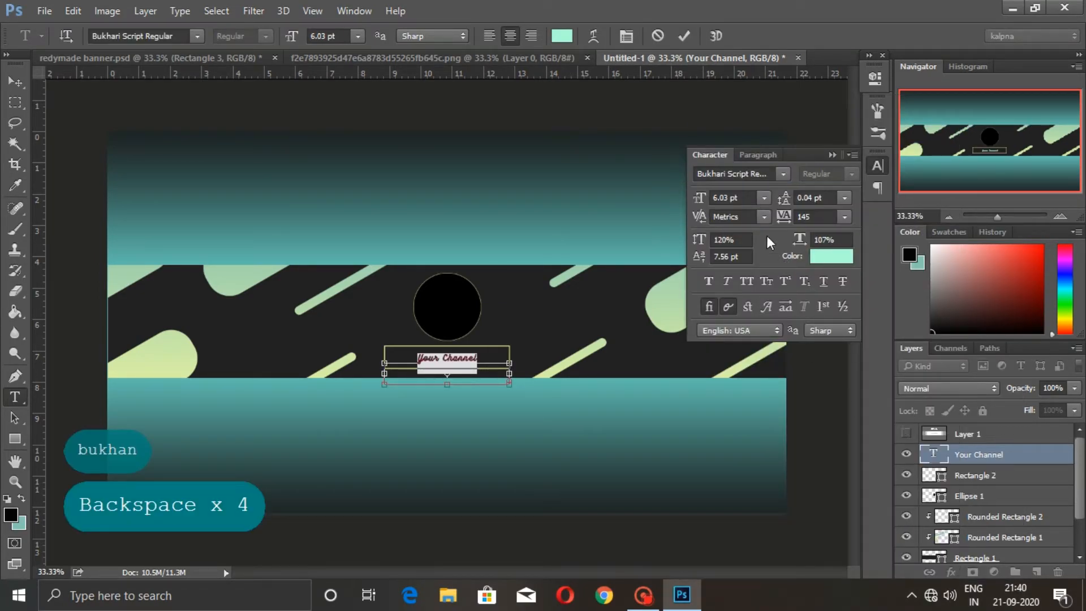
{"action": "left_click_drag", "start_coordinate": [700, 200], "coordinate": [703, 200]}
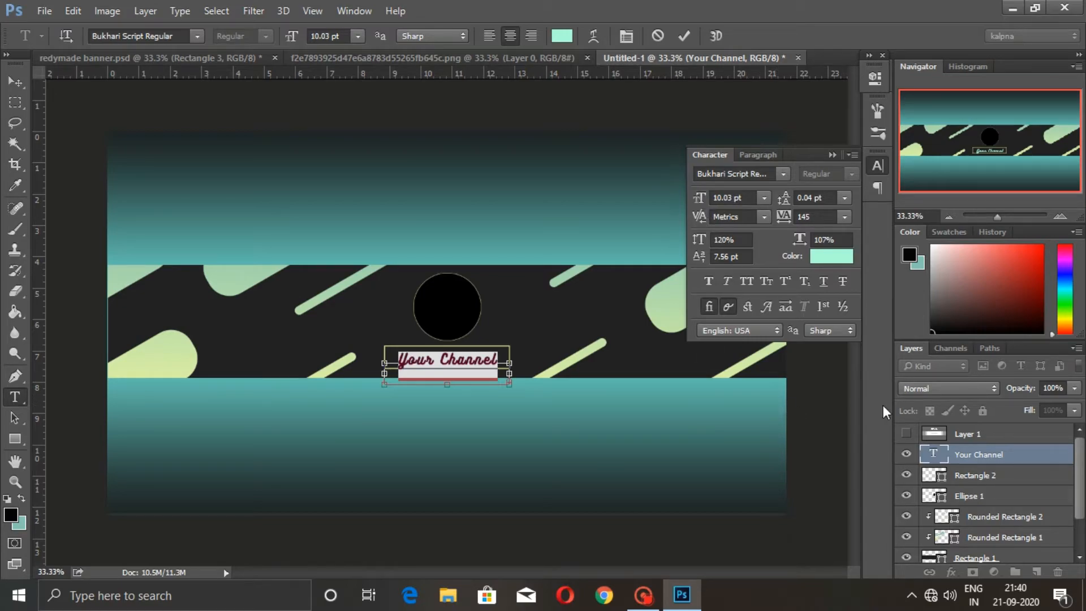
{"action": "left_click", "coordinate": [998, 479]}
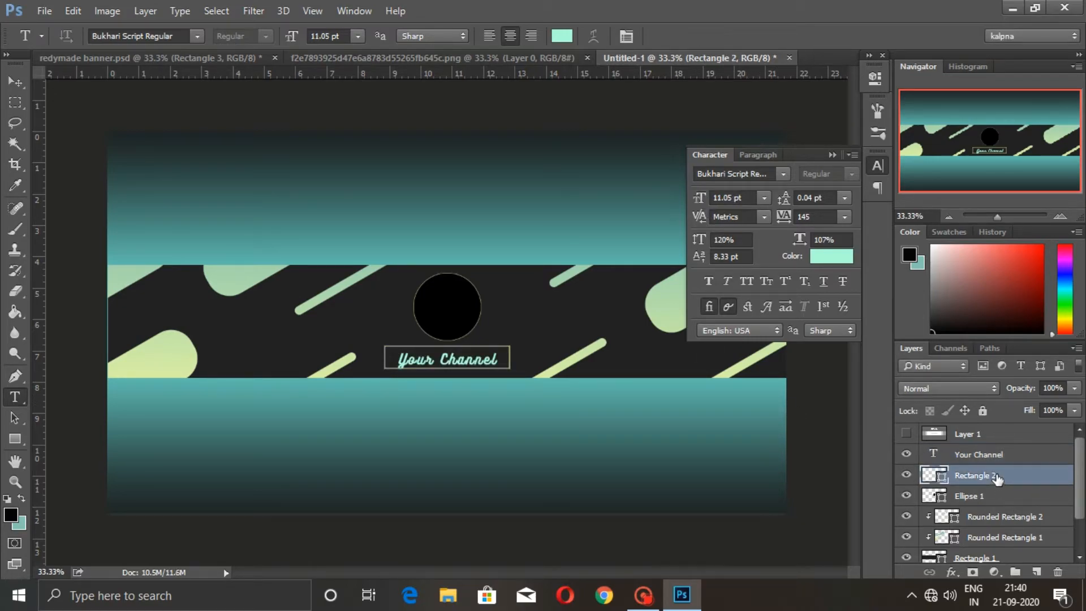
Nudge the channel-name text slightly up so it sits vertically centred inside the outlined rectangle
{"action": "left_click", "coordinate": [983, 456]}
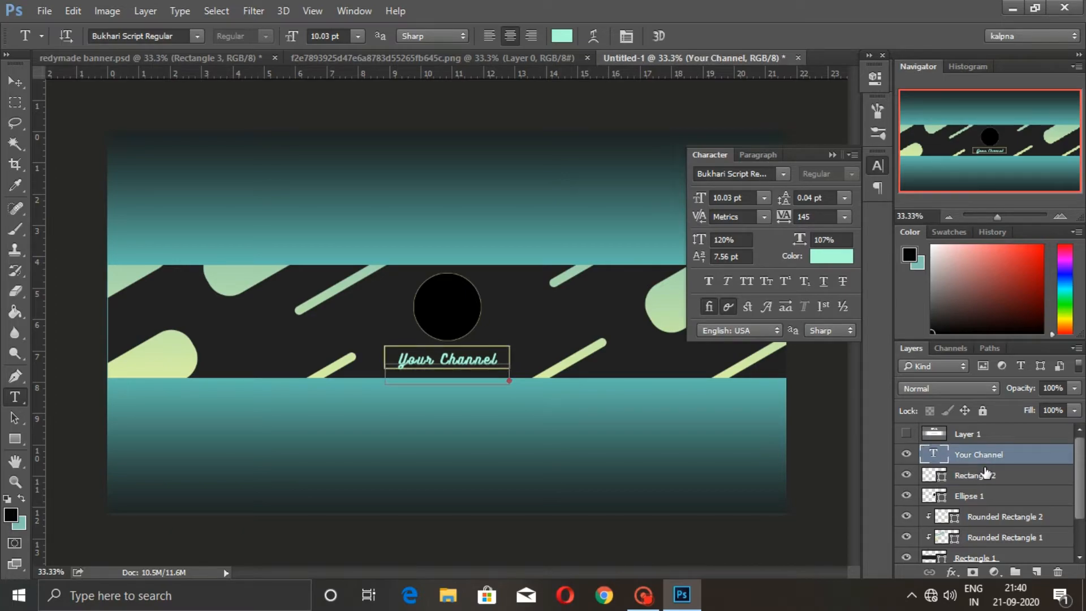
{"action": "key", "text": "v"}
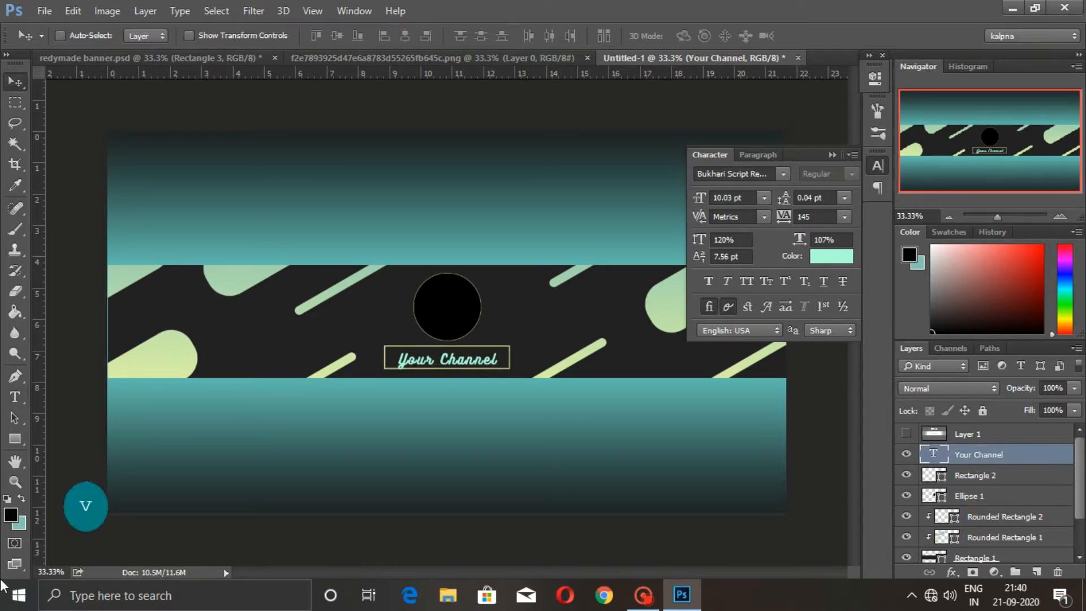
{"action": "key", "text": "Up"}
{"action": "key", "text": "Up"}
{"action": "key", "text": "Up"}
{"action": "key", "text": "Up"}
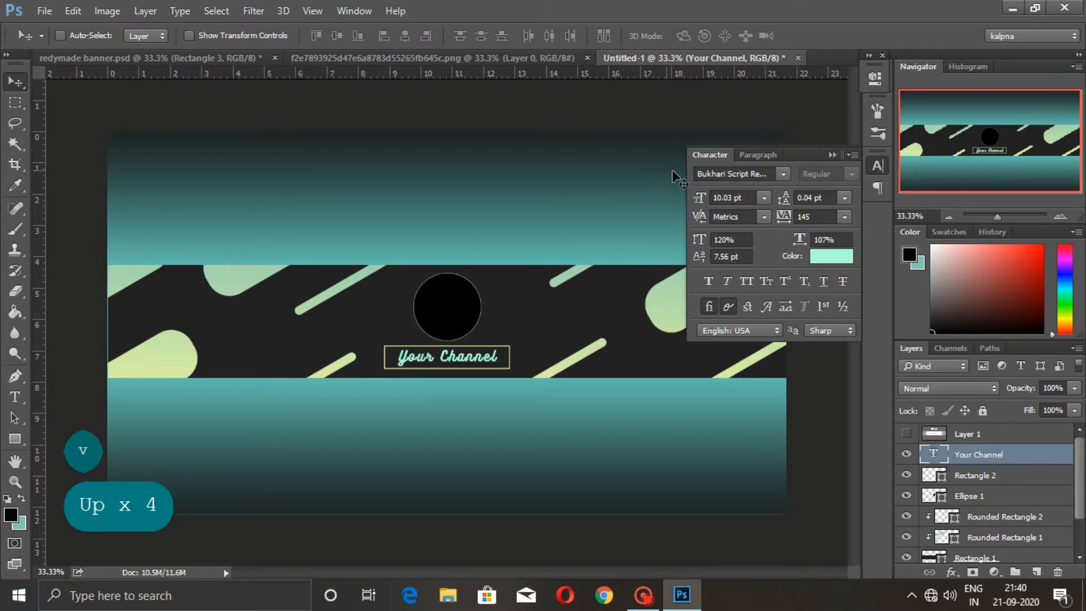
{"action": "left_click", "coordinate": [832, 154]}
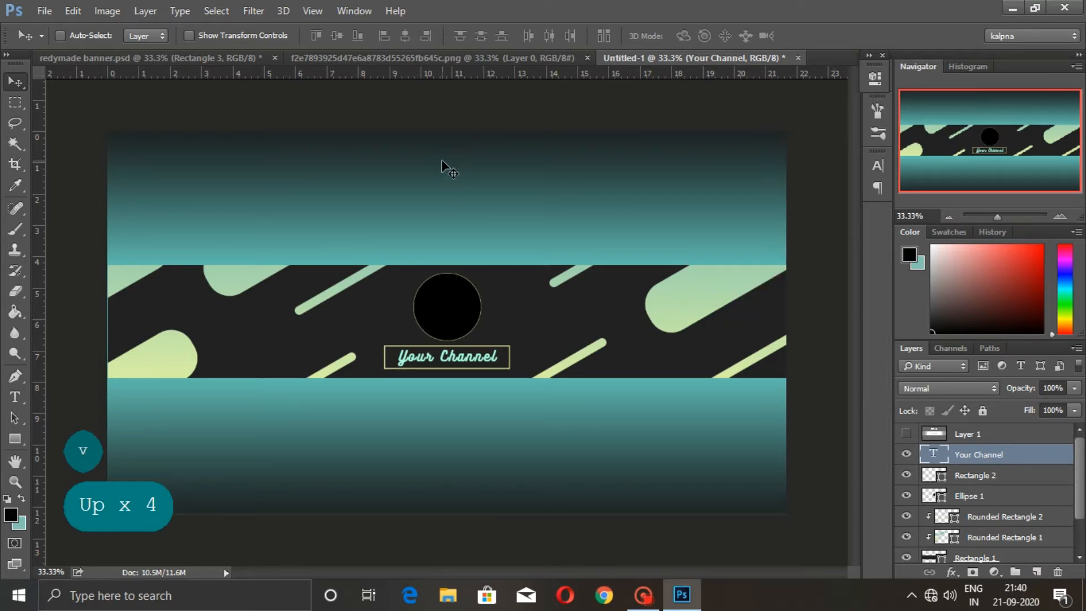
Add a Gradient fill layer clipped to the dark band, directly above the Rectangle 1 layer
{"action": "left_click", "coordinate": [974, 482]}
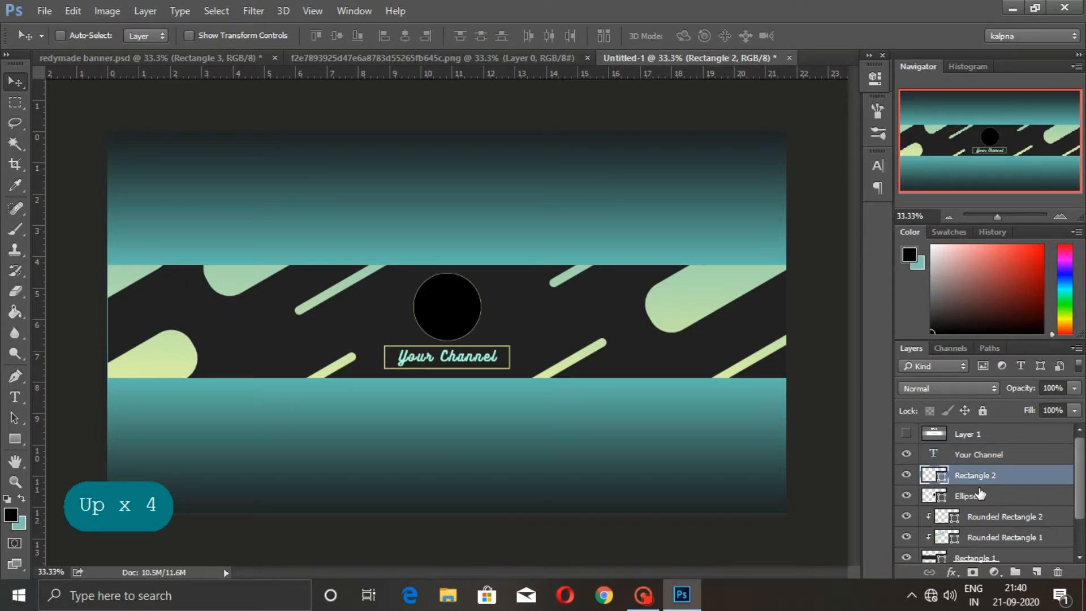
{"action": "left_click", "coordinate": [981, 497]}
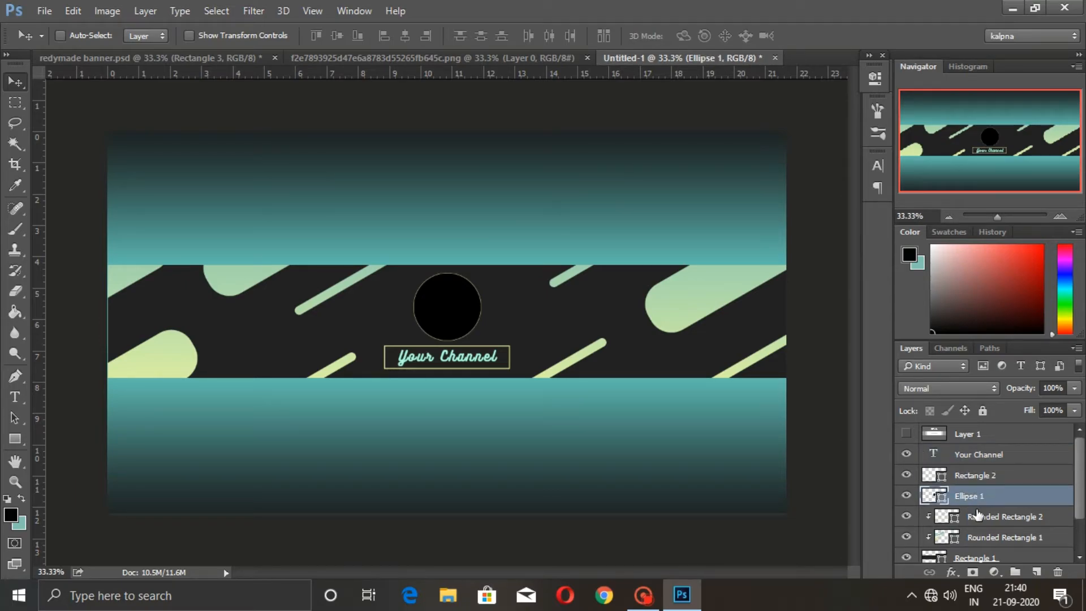
{"action": "scroll", "coordinate": [978, 515], "scroll_direction": "down", "scroll_amount": 1}
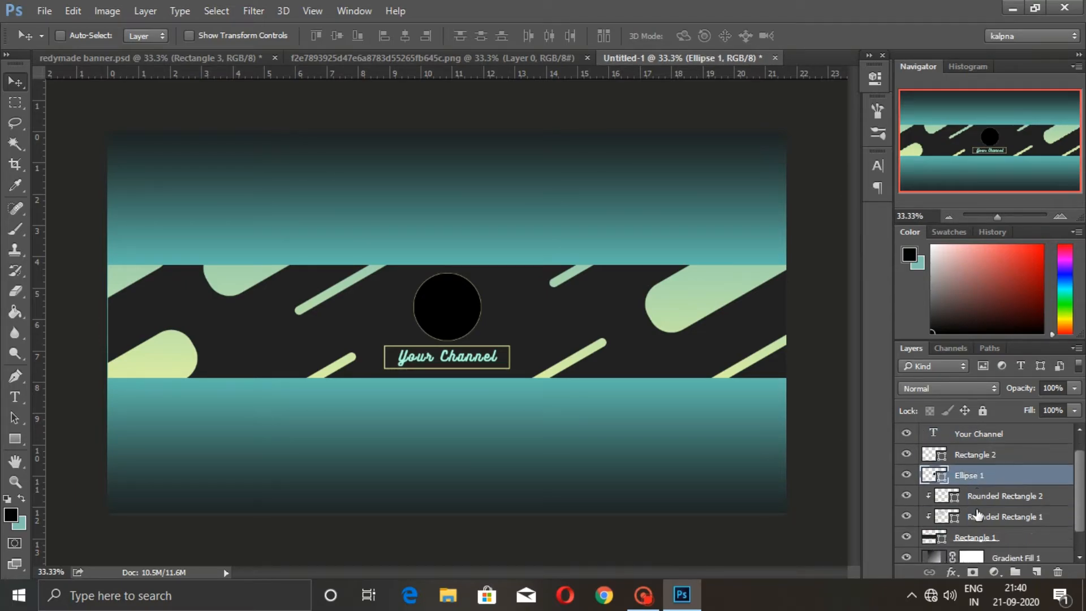
{"action": "left_click", "coordinate": [1025, 532]}
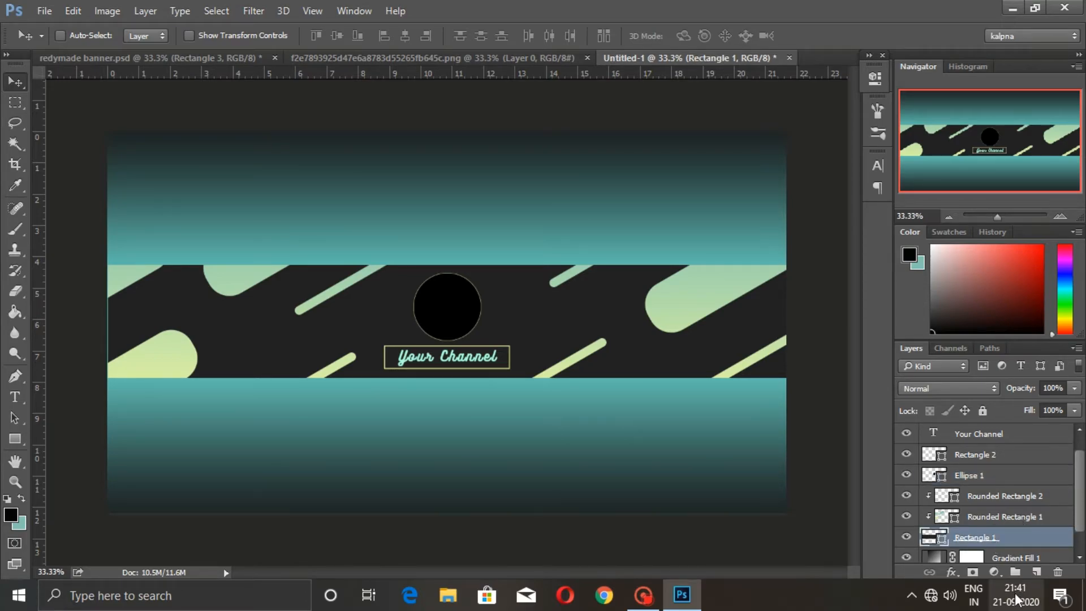
{"action": "left_click", "coordinate": [996, 572]}
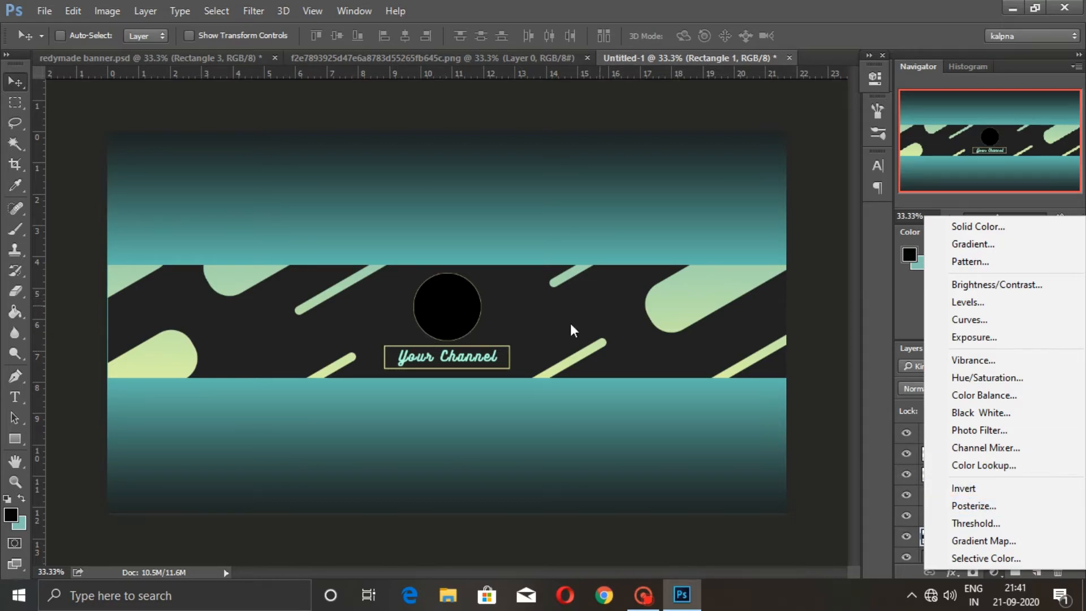
{"action": "left_click", "coordinate": [1002, 250]}
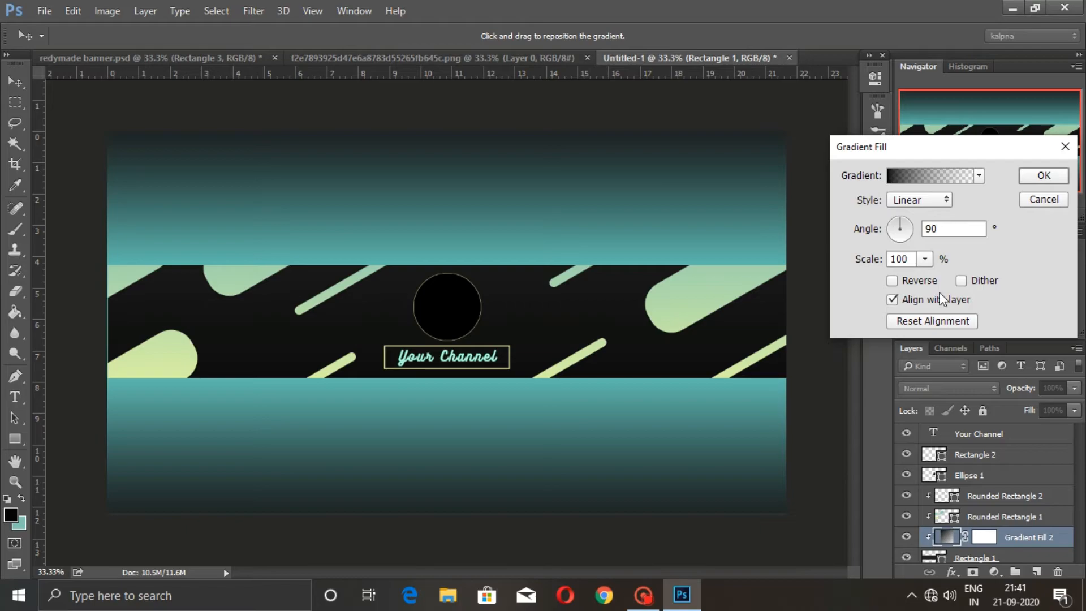
Make the gradient fade from a pale green sampled from the pills to transparent, in Radial style centred behind the black circle
{"action": "left_click", "coordinate": [913, 172]}
{"action": "left_click", "coordinate": [787, 193]}
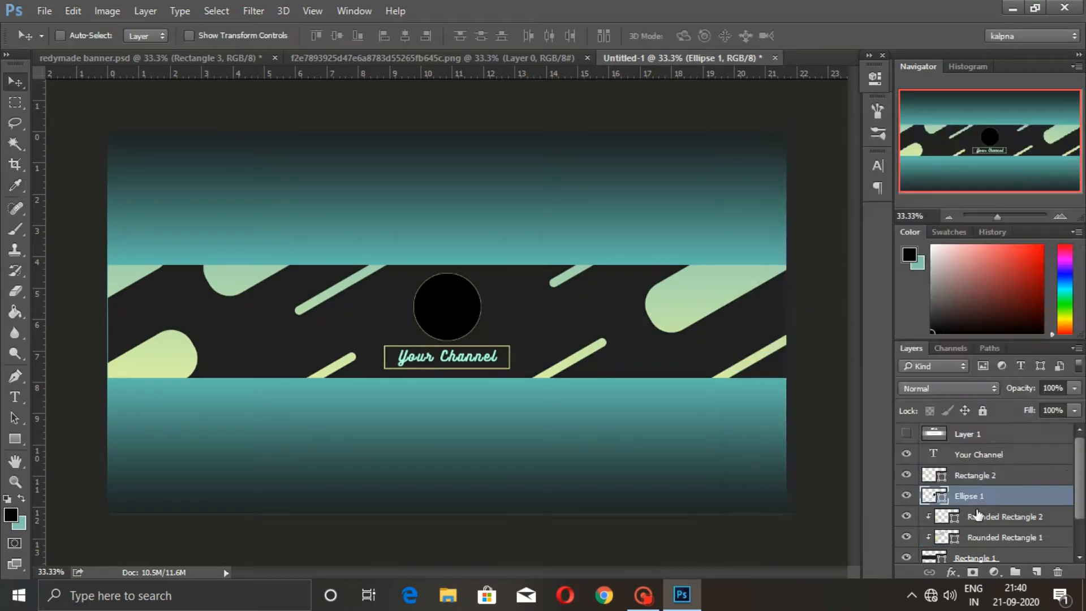
{"action": "left_click", "coordinate": [755, 400]}
{"action": "left_click", "coordinate": [682, 297]}
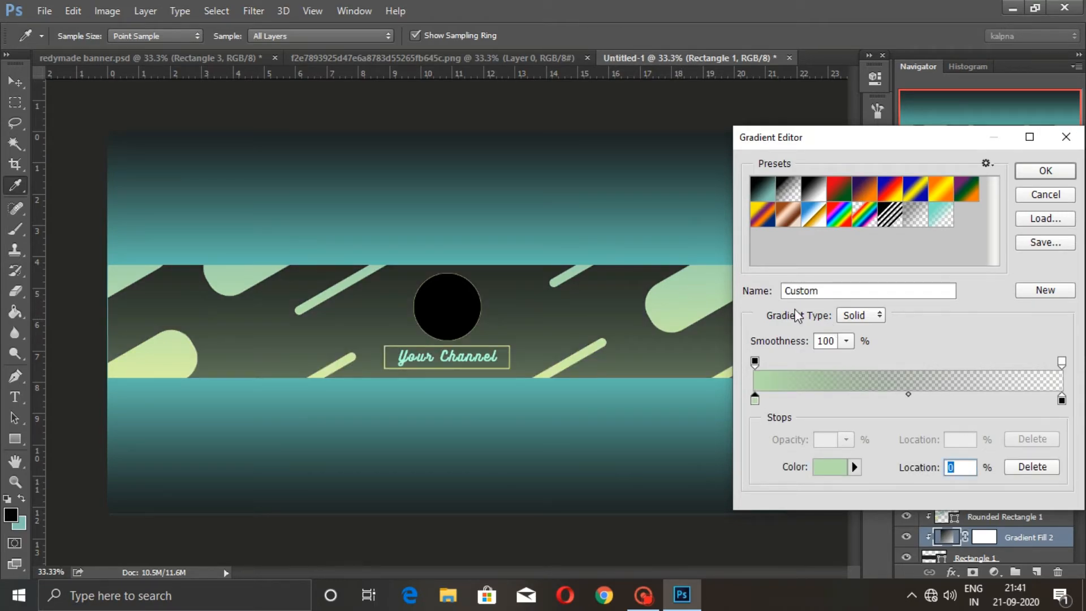
{"action": "left_click", "coordinate": [1045, 170]}
{"action": "left_click", "coordinate": [919, 200]}
{"action": "left_click", "coordinate": [917, 227]}
{"action": "left_click_drag", "start_coordinate": [447, 301], "coordinate": [464, 294]}
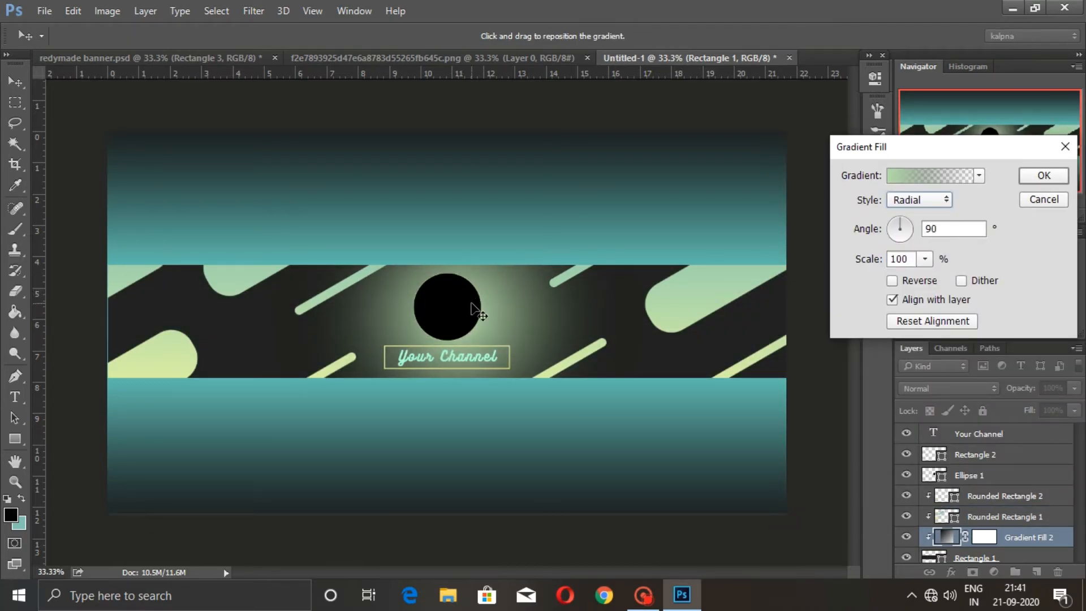
Reopen the glow's gradient for editing and move its colour midpoint to 62%
{"action": "left_click", "coordinate": [979, 176]}
{"action": "left_click", "coordinate": [911, 176]}
{"action": "left_click", "coordinate": [755, 400]}
{"action": "left_click_drag", "start_coordinate": [907, 395], "coordinate": [945, 401]}
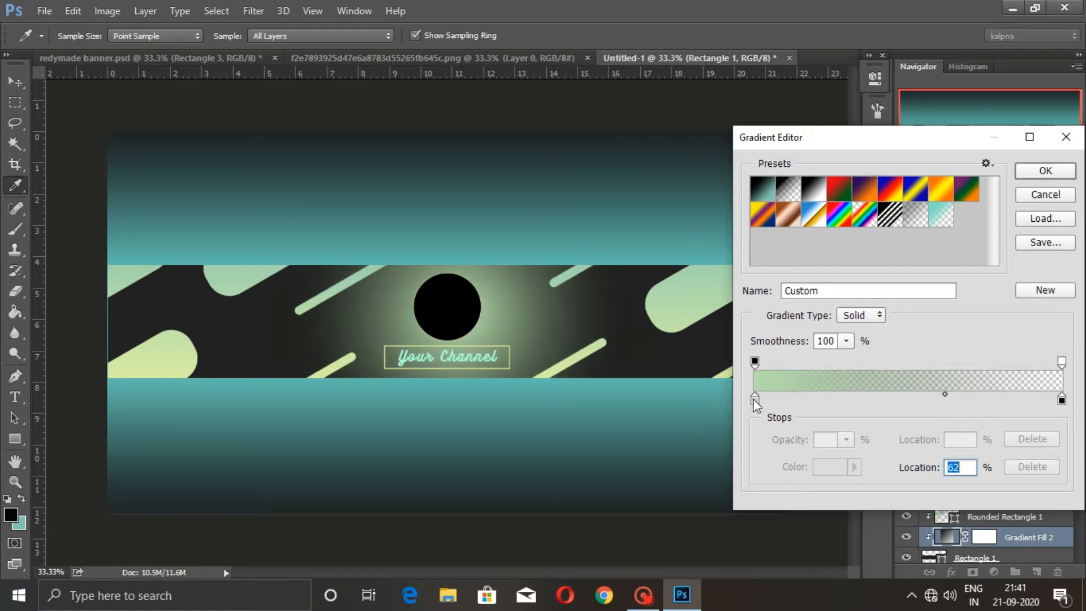
Change the glow's starting colour to a cooler soft green and reduce the gradient fill's scale to 73%
{"action": "left_click", "coordinate": [755, 400]}
{"action": "left_click", "coordinate": [1062, 400]}
{"action": "left_click", "coordinate": [255, 336]}
{"action": "left_click", "coordinate": [1062, 362]}
{"action": "left_click_drag", "start_coordinate": [808, 443], "coordinate": [782, 453]}
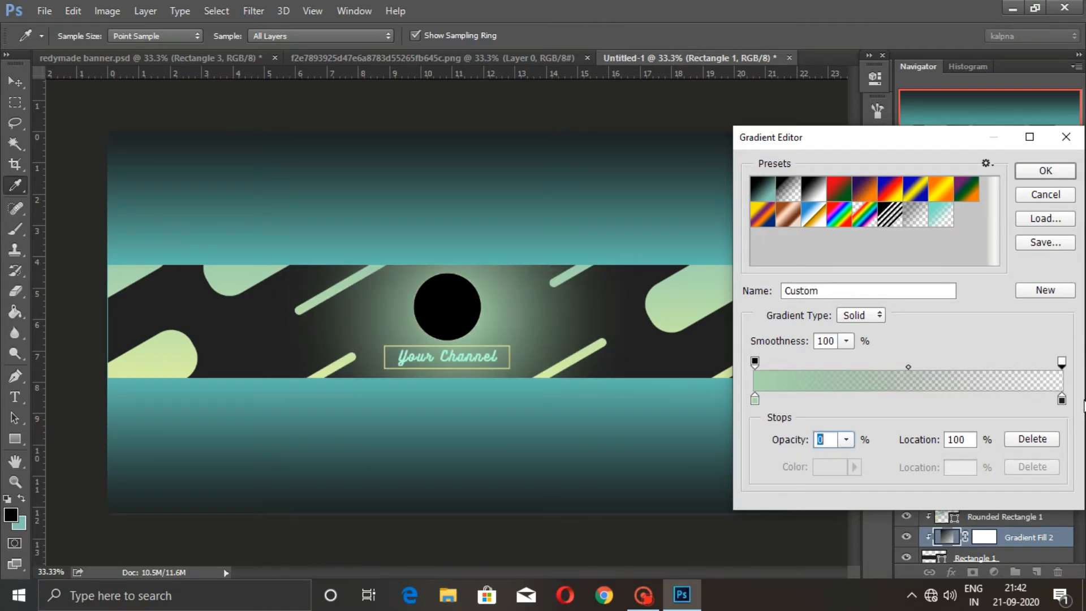
{"action": "left_click", "coordinate": [1062, 400]}
{"action": "left_click", "coordinate": [755, 400]}
{"action": "left_click", "coordinate": [1046, 171]}
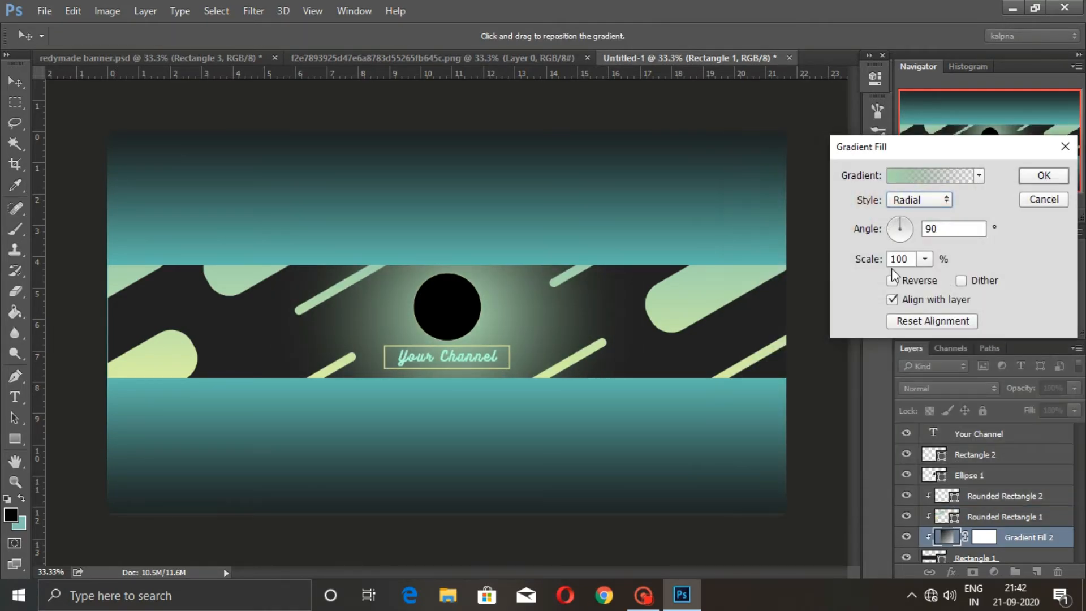
{"action": "left_click_drag", "start_coordinate": [871, 261], "coordinate": [852, 260]}
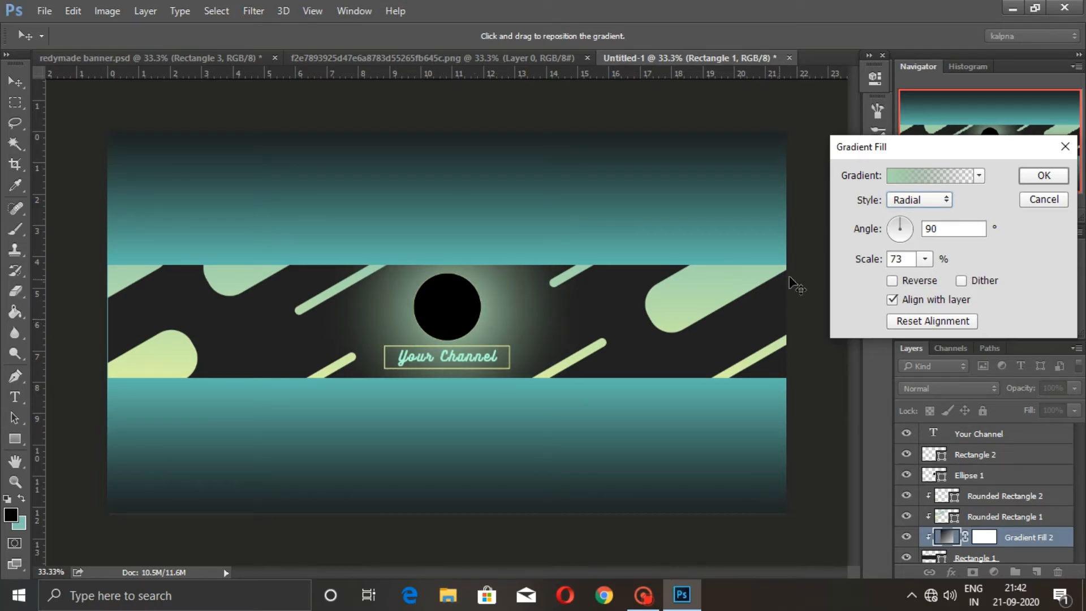
{"action": "left_click", "coordinate": [1057, 175]}
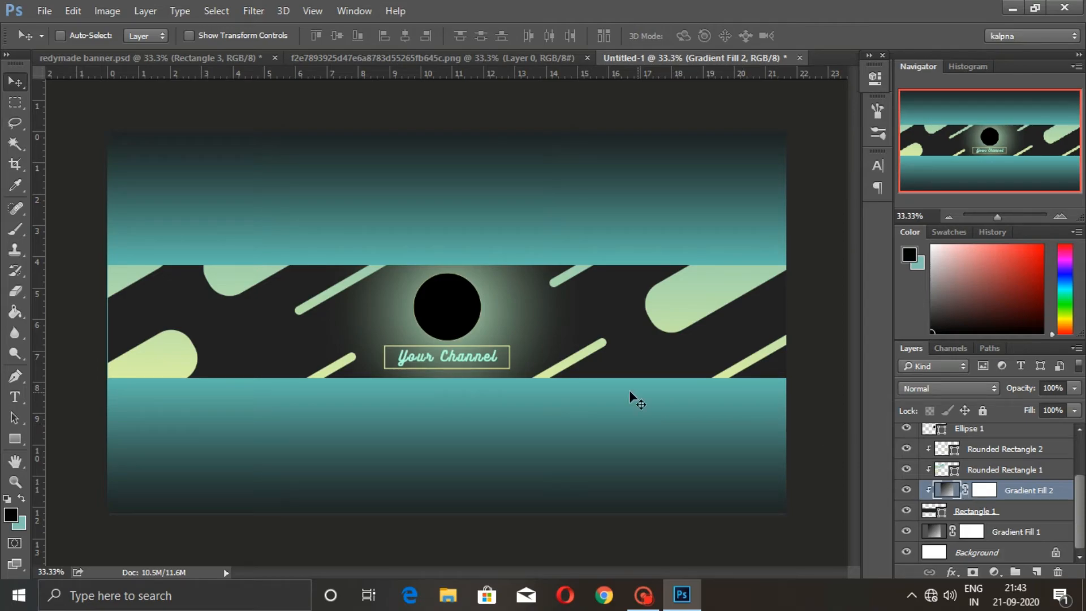
Select the Ellipse 1 layer and open the Unsplash portrait of the woman in a hat from Downloads > New folder
{"action": "scroll", "coordinate": [988, 506], "scroll_direction": "up", "scroll_amount": 3}
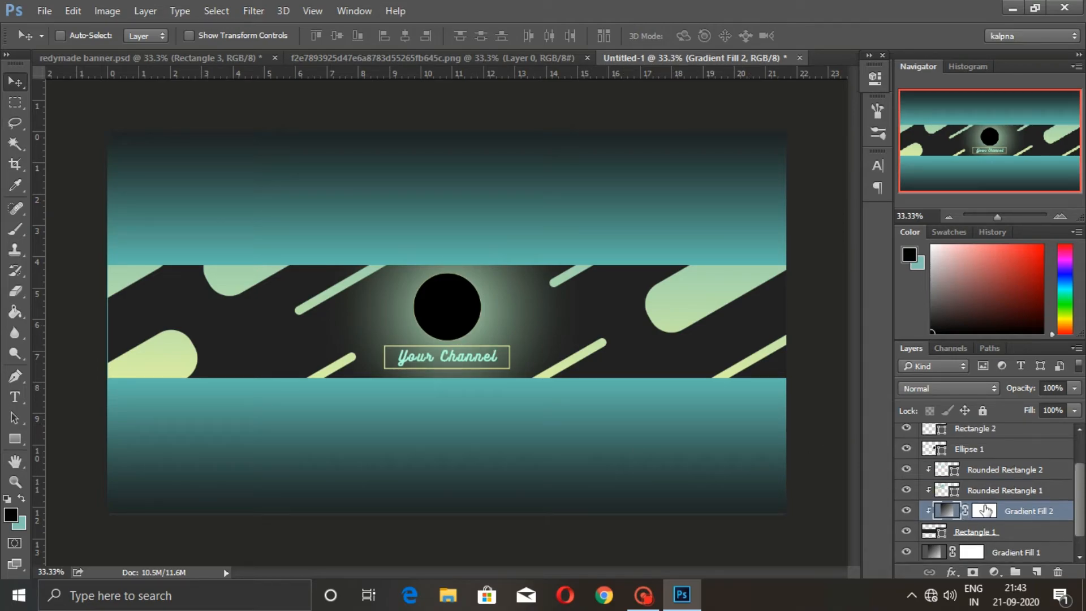
{"action": "left_click", "coordinate": [985, 496]}
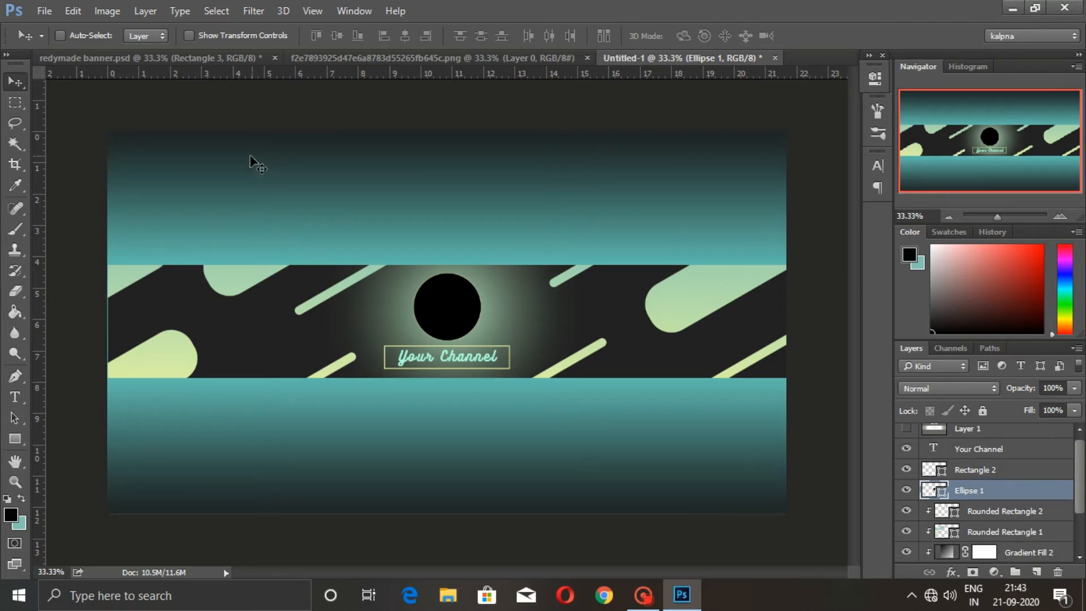
{"action": "left_click", "coordinate": [51, 11]}
{"action": "mouse_move", "coordinate": [73, 10]}
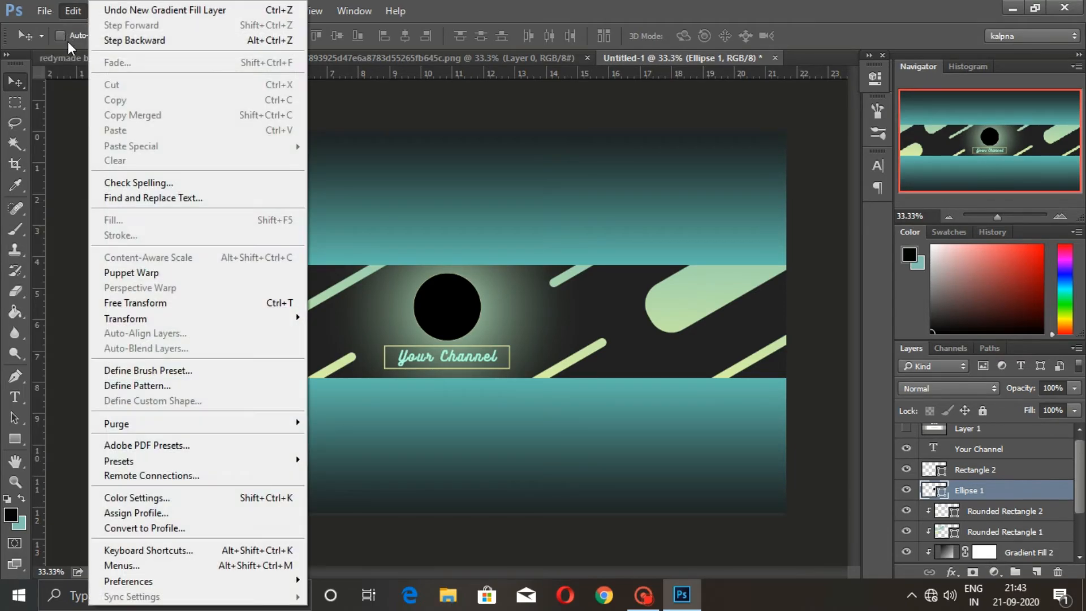
{"action": "left_click", "coordinate": [51, 43]}
{"action": "left_click", "coordinate": [283, 124]}
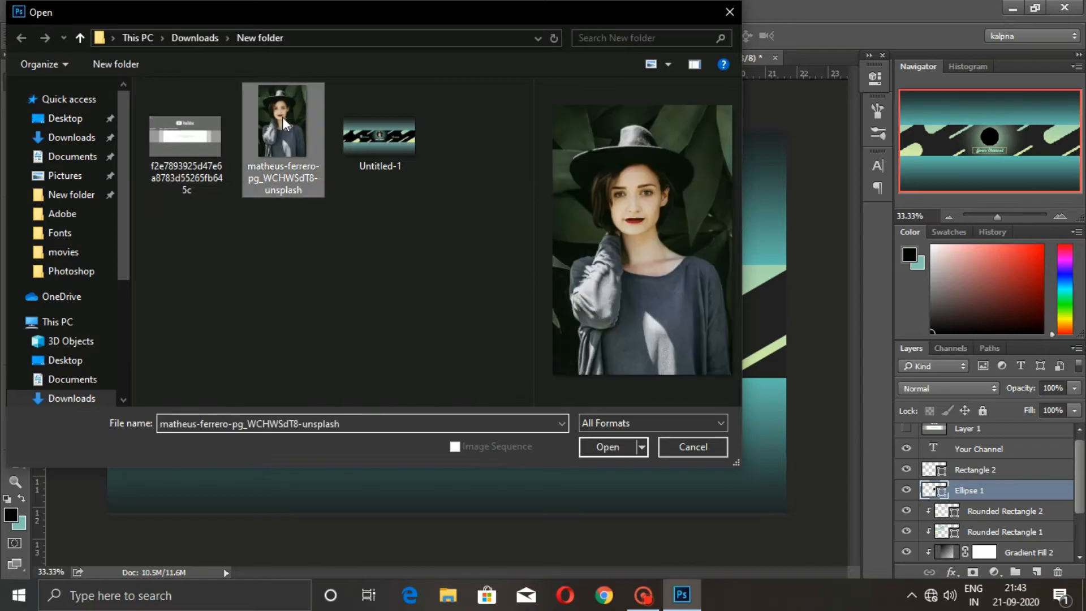
{"action": "left_click", "coordinate": [619, 446]}
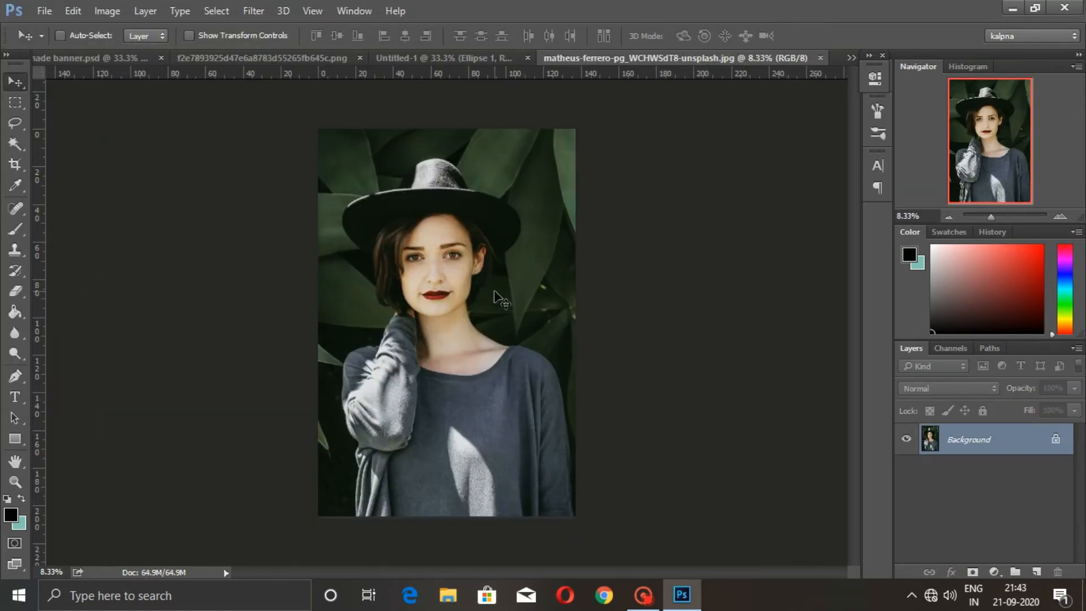
Unlock the portrait's background layer and bring the photo into the banner document, directly above the circle layer
{"action": "left_click", "coordinate": [463, 320]}
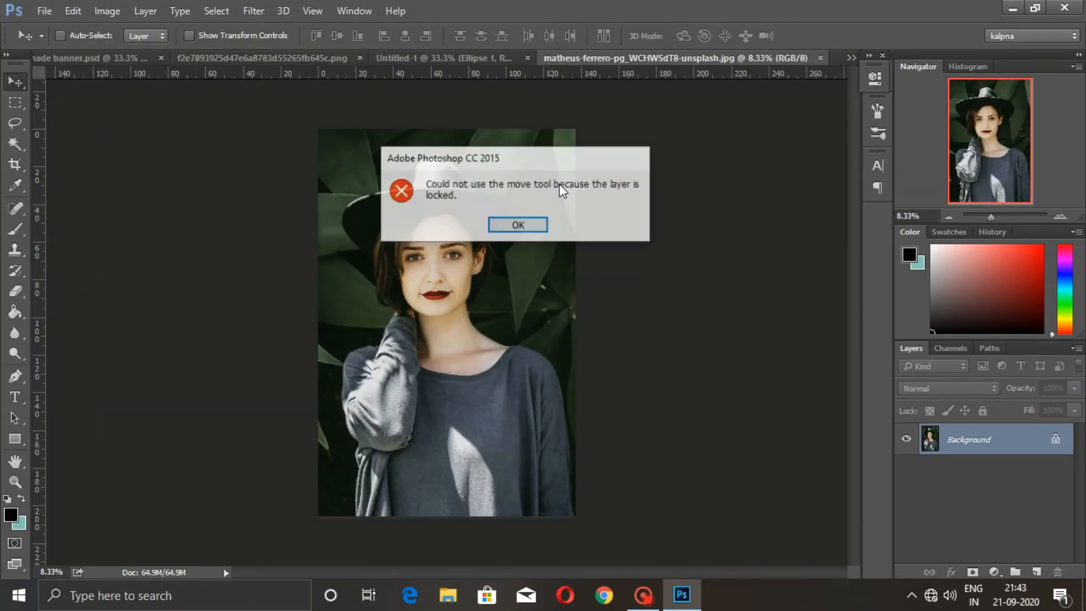
{"action": "left_click", "coordinate": [517, 223]}
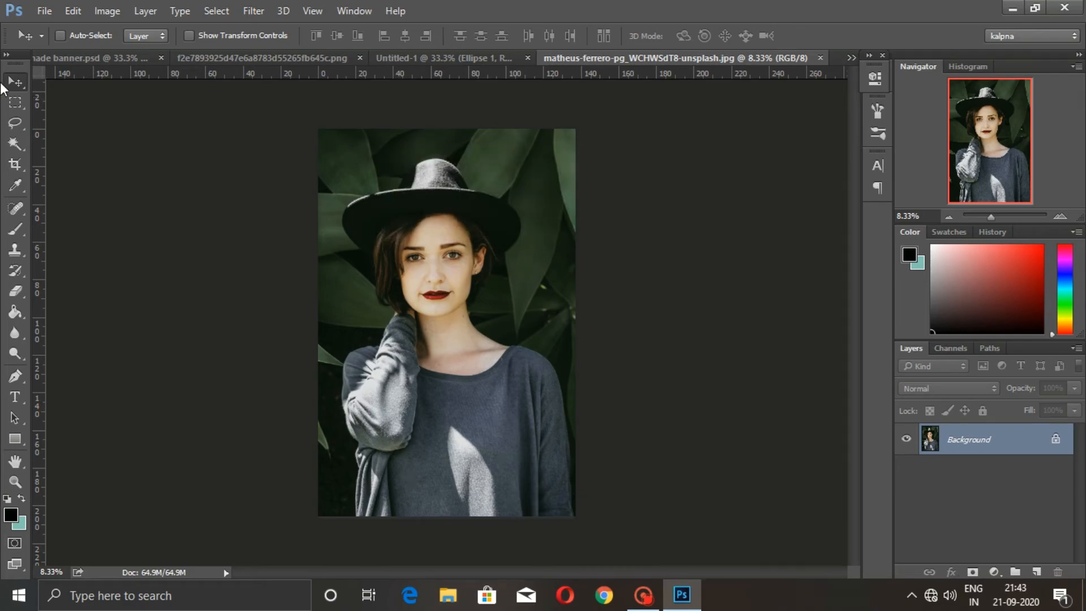
{"action": "left_click", "coordinate": [1056, 441]}
{"action": "left_click_drag", "start_coordinate": [375, 314], "coordinate": [475, 181]}
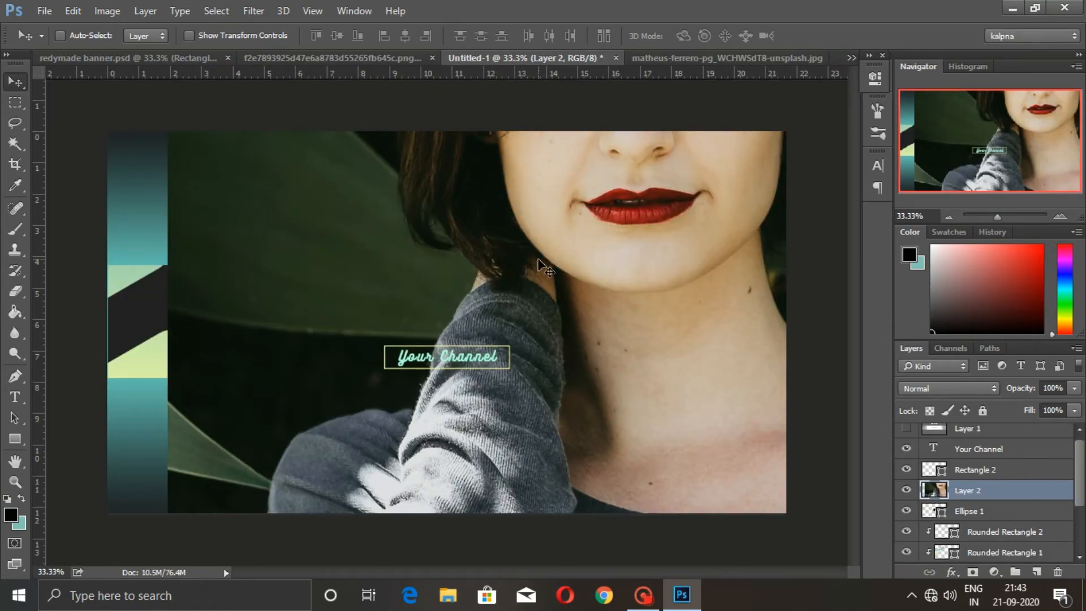
Scale the portrait down proportionally to about 10.3% and position it over the central circle
{"action": "left_click_drag", "start_coordinate": [593, 202], "coordinate": [539, 399]}
{"action": "key", "text": "ctrl"}
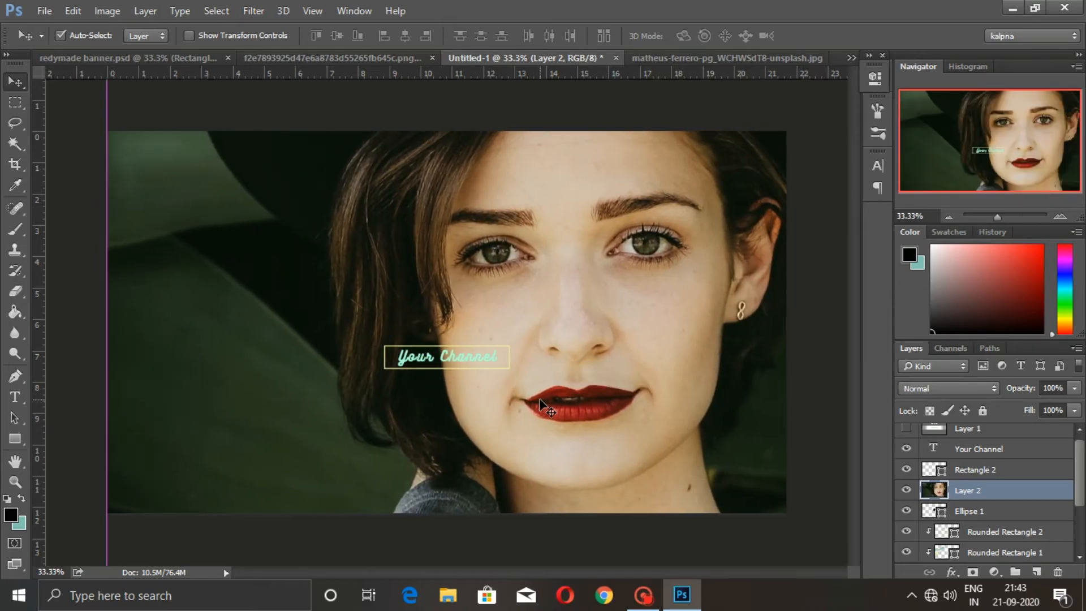
{"action": "key", "text": "ctrl+t"}
{"action": "left_click_drag", "start_coordinate": [643, 181], "coordinate": [591, 600]}
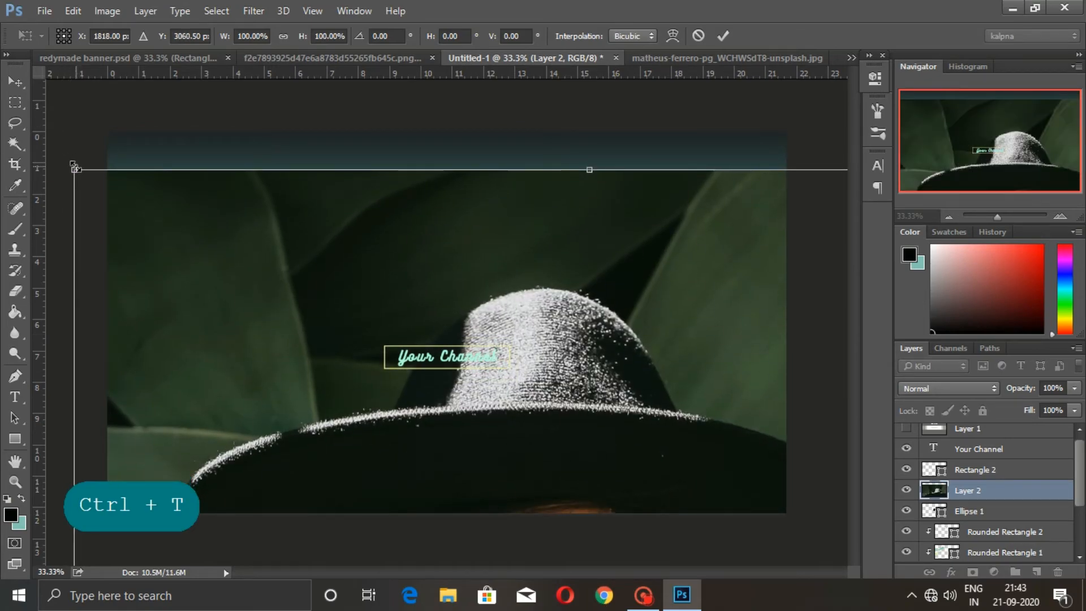
{"action": "key", "text": "alt"}
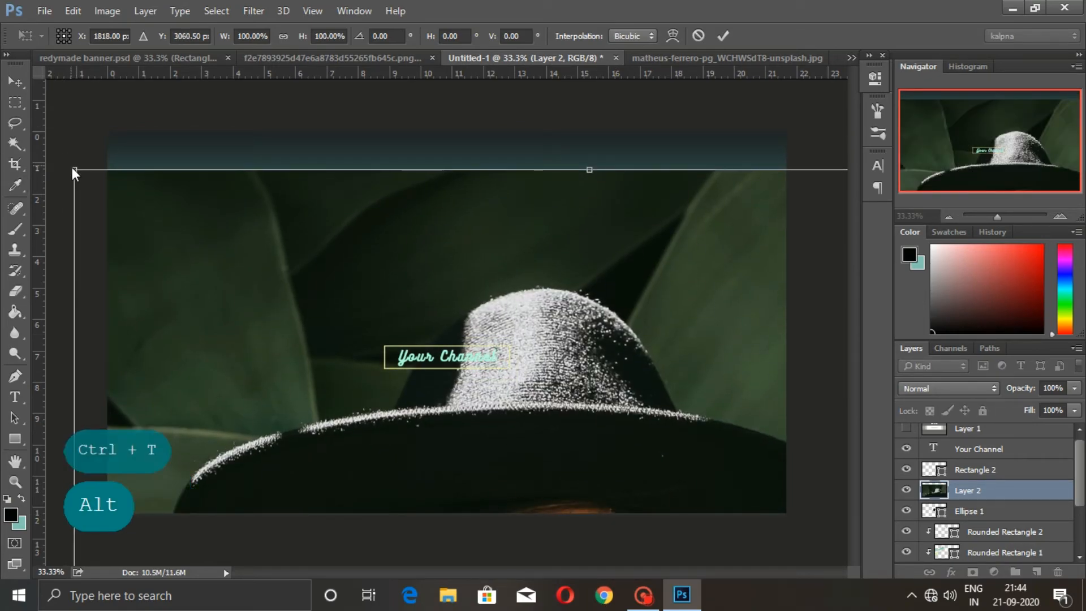
{"action": "key", "text": "shift"}
{"action": "left_click_drag", "start_coordinate": [75, 168], "coordinate": [431, 477]}
{"action": "left_click_drag", "start_coordinate": [450, 553], "coordinate": [341, 163]}
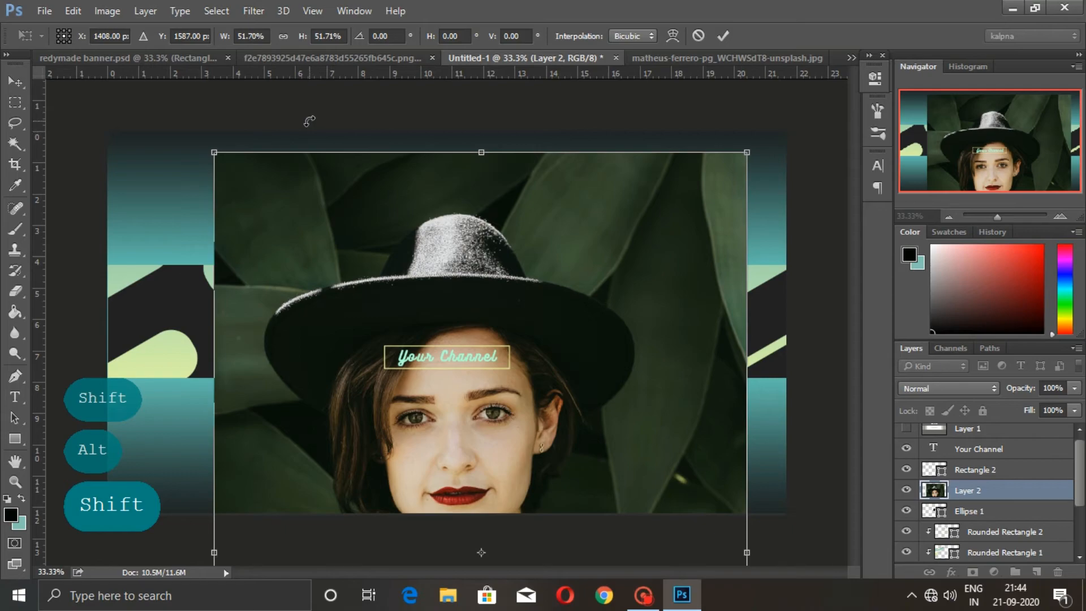
{"action": "key", "text": "alt"}
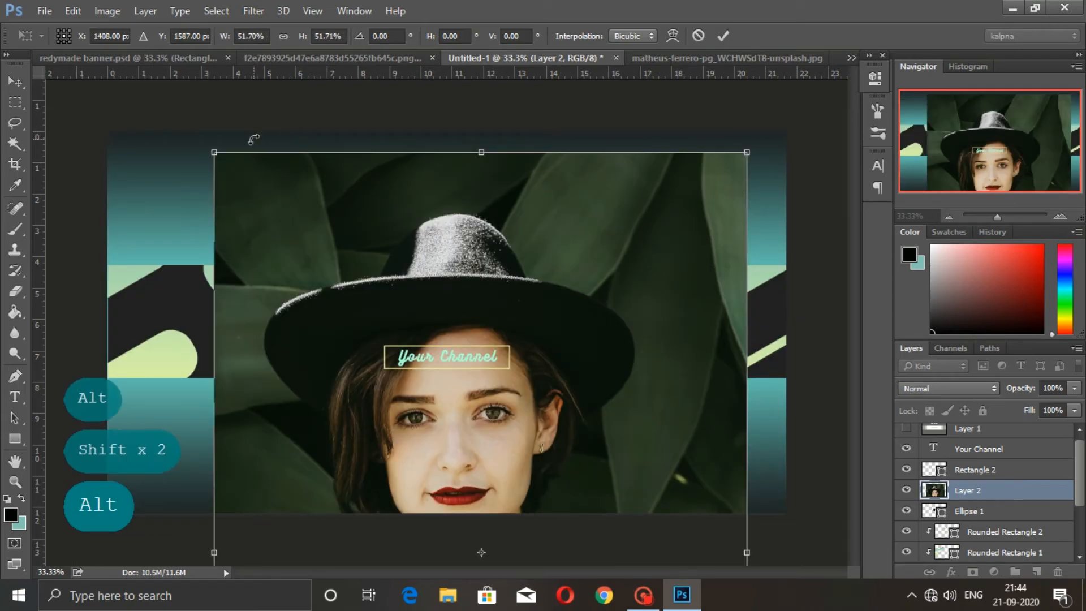
{"action": "left_click_drag", "start_coordinate": [214, 152], "coordinate": [444, 466]}
{"action": "left_click_drag", "start_coordinate": [482, 499], "coordinate": [456, 282]}
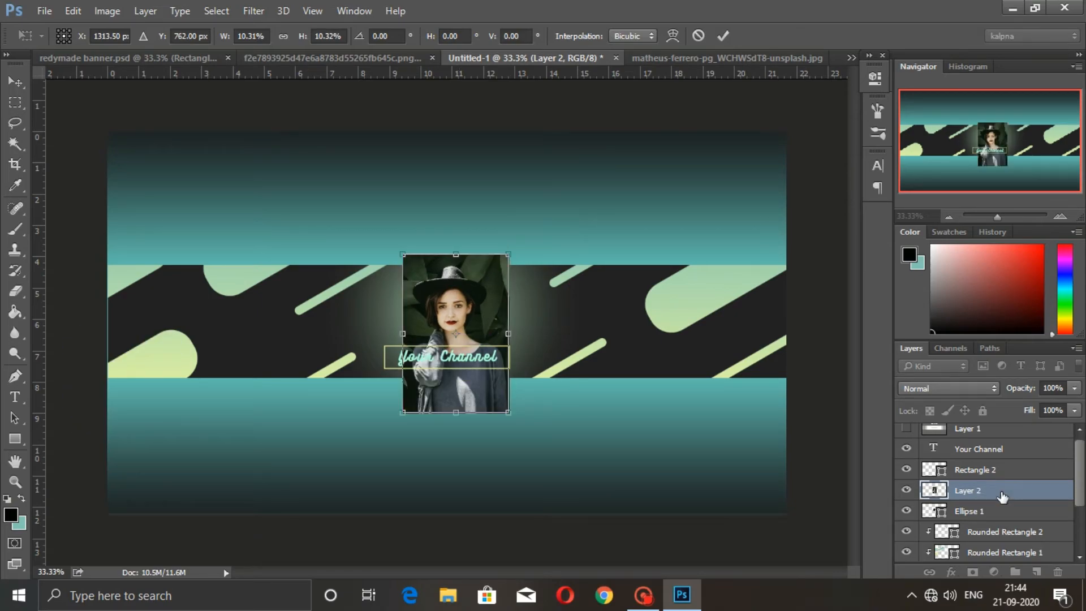
{"action": "key", "text": "Return"}
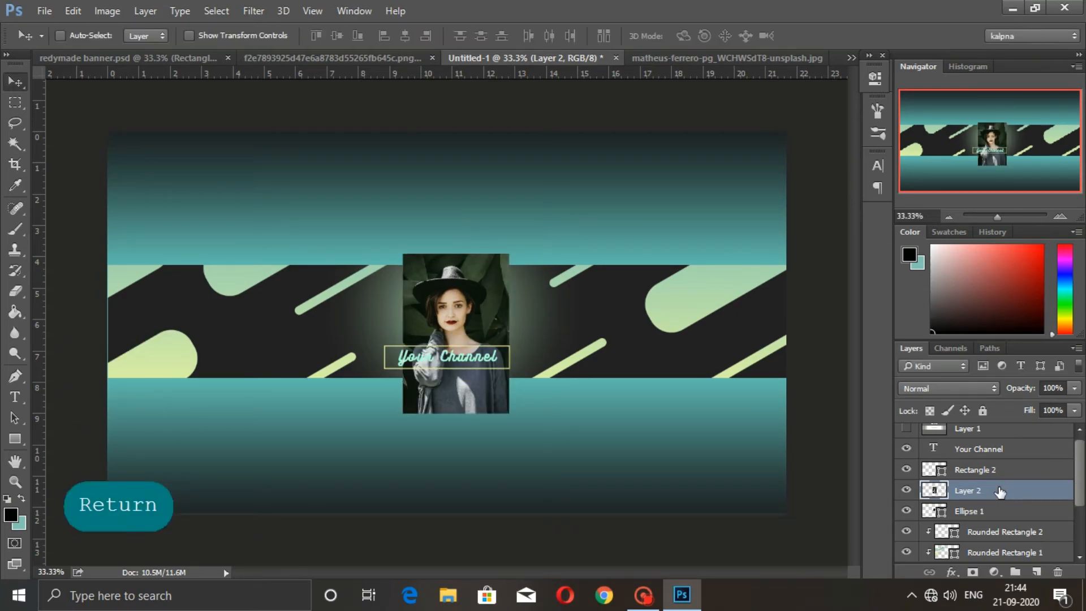
Clip the portrait to the central circle, then shrink and reposition the photo slightly so the face and hat fit inside
{"action": "right_click", "coordinate": [1002, 493]}
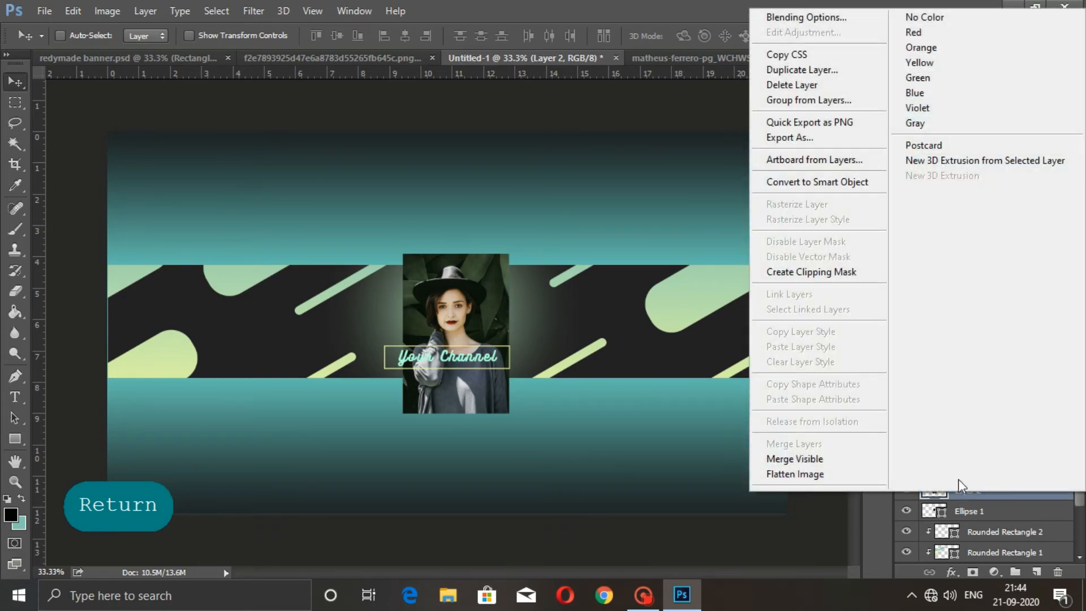
{"action": "left_click", "coordinate": [839, 281]}
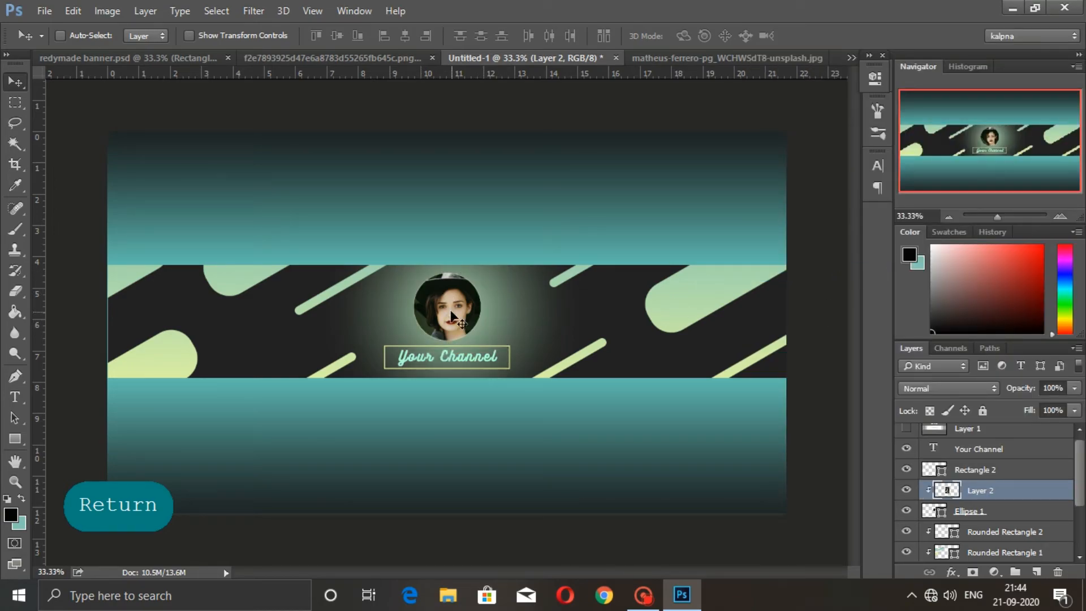
{"action": "left_click_drag", "start_coordinate": [465, 315], "coordinate": [456, 314]}
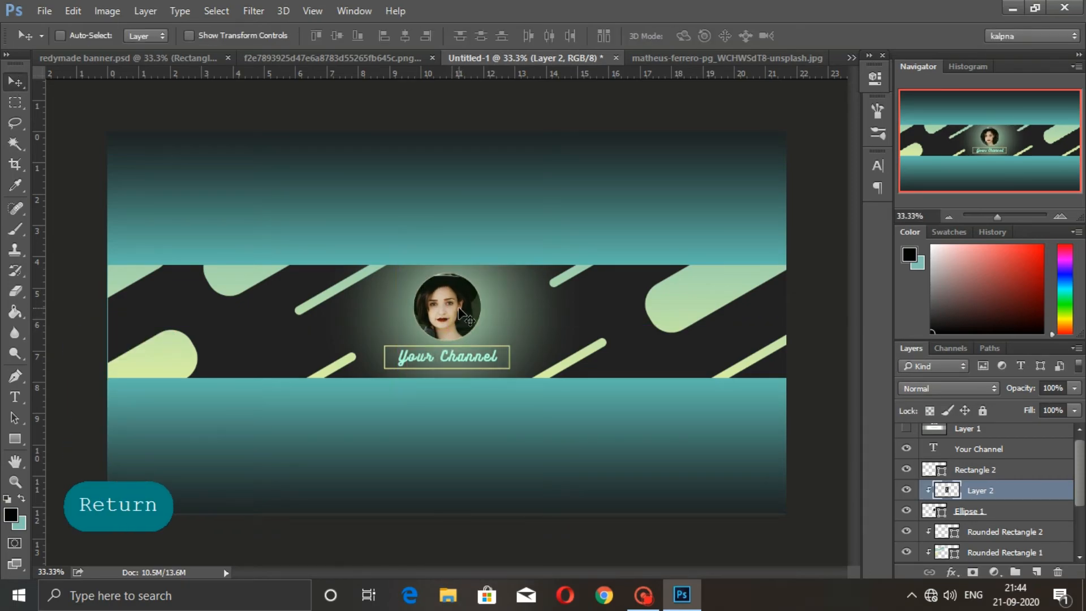
{"action": "key", "text": "ctrl+t"}
{"action": "left_click_drag", "start_coordinate": [500, 252], "coordinate": [490, 258]}
{"action": "key", "text": "Return"}
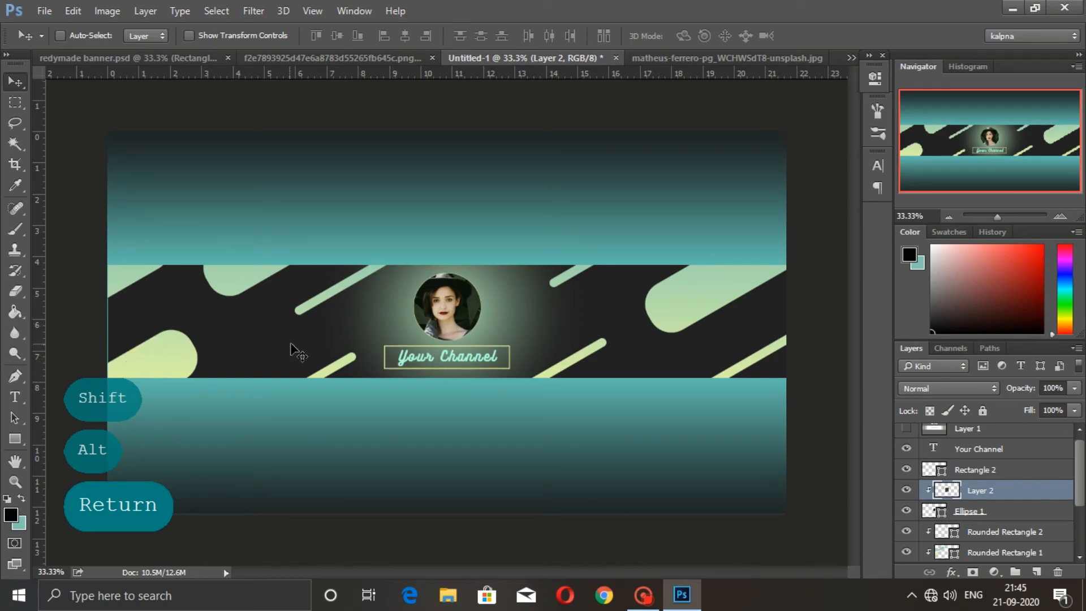
Enlarge the Instagram icon and the Facebook icon on either side of the central circle
{"action": "scroll", "coordinate": [975, 496], "scroll_direction": "up", "scroll_amount": 1}
{"action": "key", "text": "ctrl+t"}
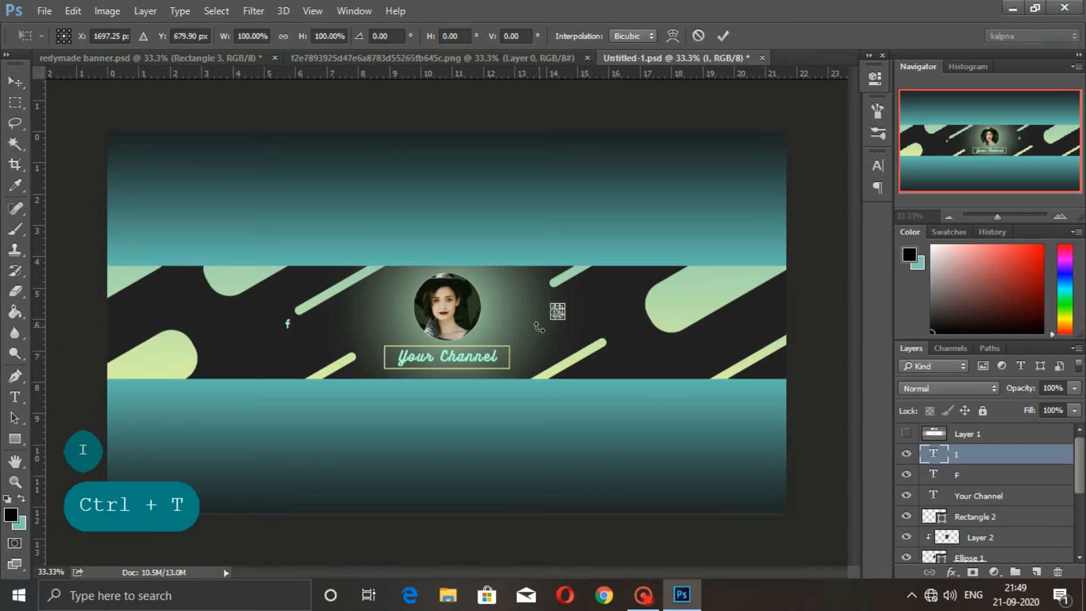
{"action": "left_click_drag", "start_coordinate": [565, 320], "coordinate": [566, 324]}
{"action": "key", "text": "Return"}
{"action": "left_click", "coordinate": [979, 478]}
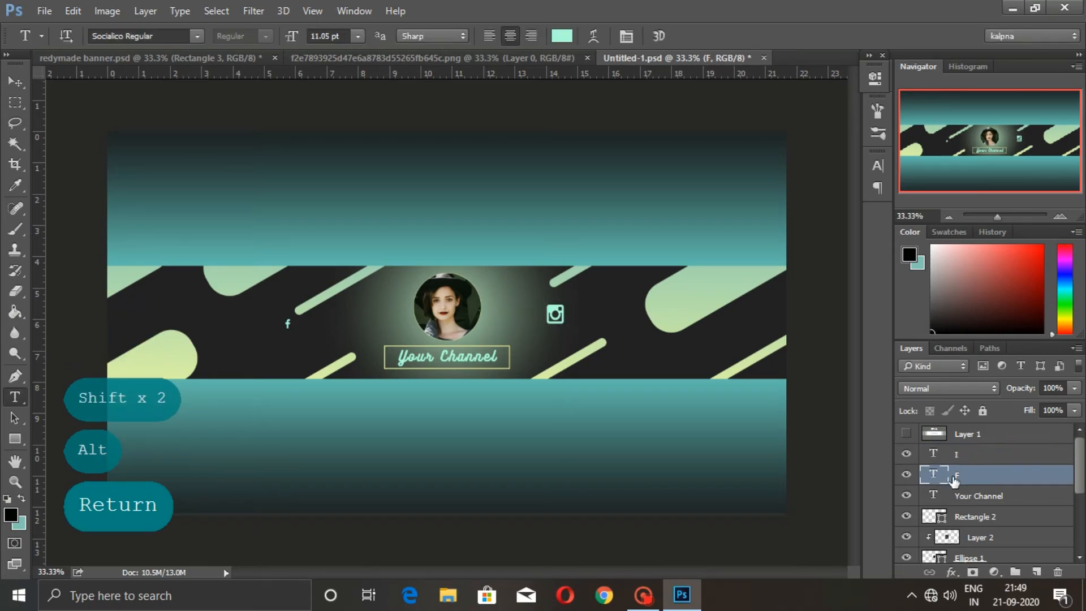
{"action": "key", "text": "ctrl+t"}
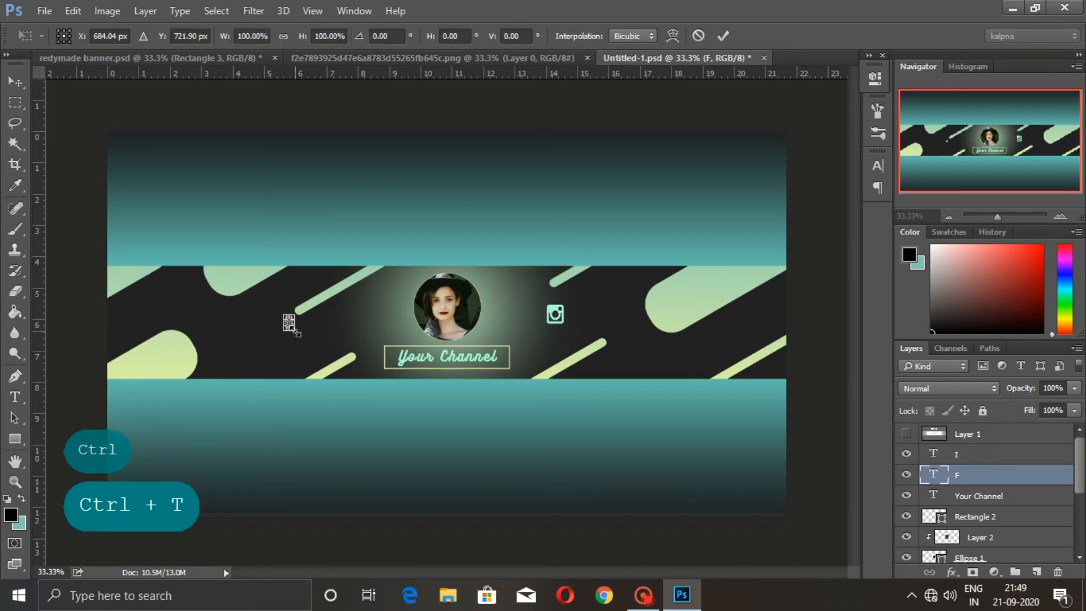
{"action": "left_click_drag", "start_coordinate": [296, 331], "coordinate": [299, 337]}
{"action": "key", "text": "Return"}
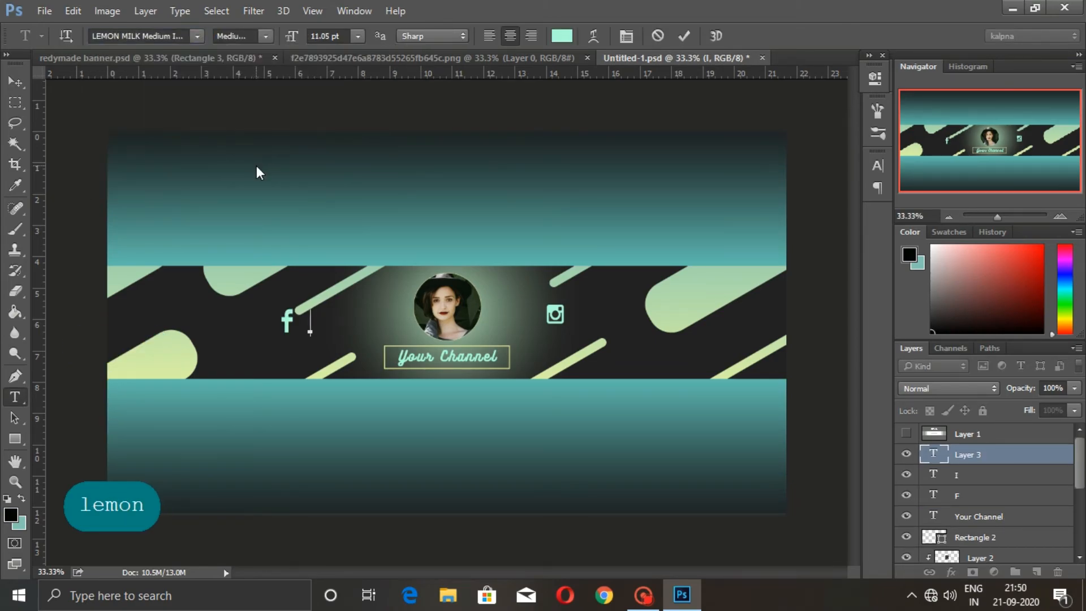
Enter the label "Facebook" and place it just beside the Facebook icon
{"action": "type", "text": "fae"}
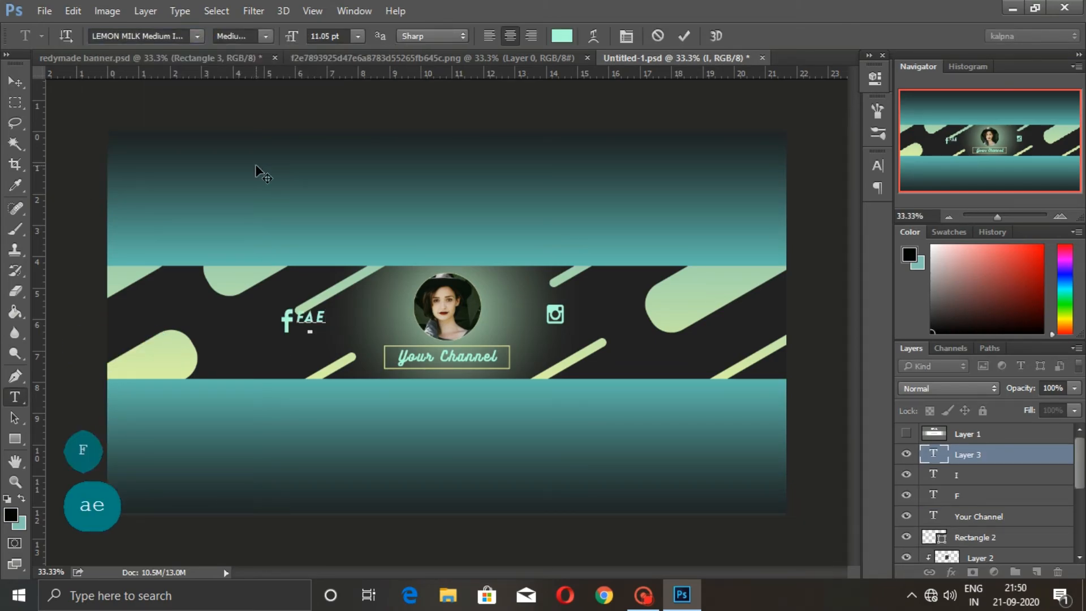
{"action": "key", "text": "BackSpace"}
{"action": "type", "text": "cebook"}
{"action": "key", "text": "v"}
{"action": "left_click_drag", "start_coordinate": [293, 383], "coordinate": [313, 390]}
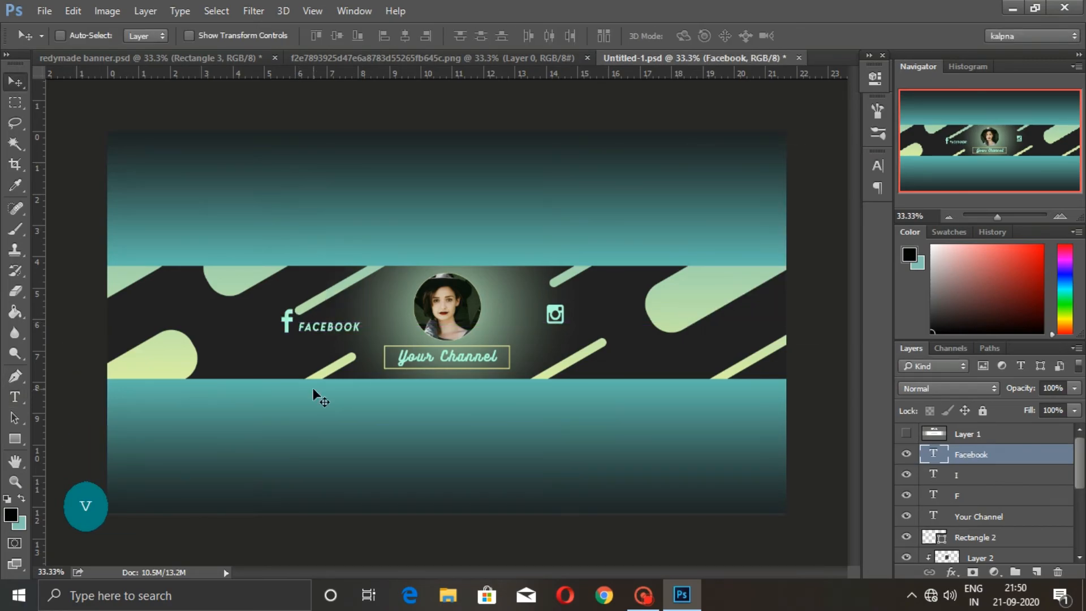
Add the label "Instagaram" beside the Instagram icon and shift the icon and label slightly towards the central circle
{"action": "key", "text": "t"}
{"action": "left_click", "coordinate": [582, 311]}
{"action": "type", "text": "Instag"}
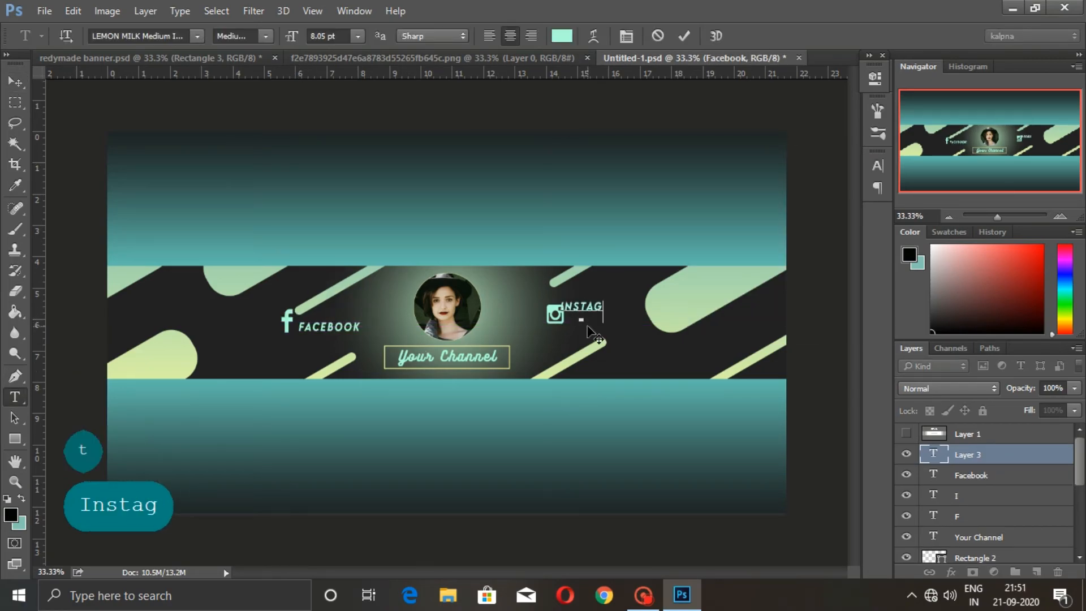
{"action": "type", "text": "aran"}
{"action": "key", "text": "BackSpace"}
{"action": "type", "text": "mv"}
{"action": "left_click_drag", "start_coordinate": [607, 312], "coordinate": [570, 324]}
{"action": "left_click", "coordinate": [956, 496], "text": "ctrl"}
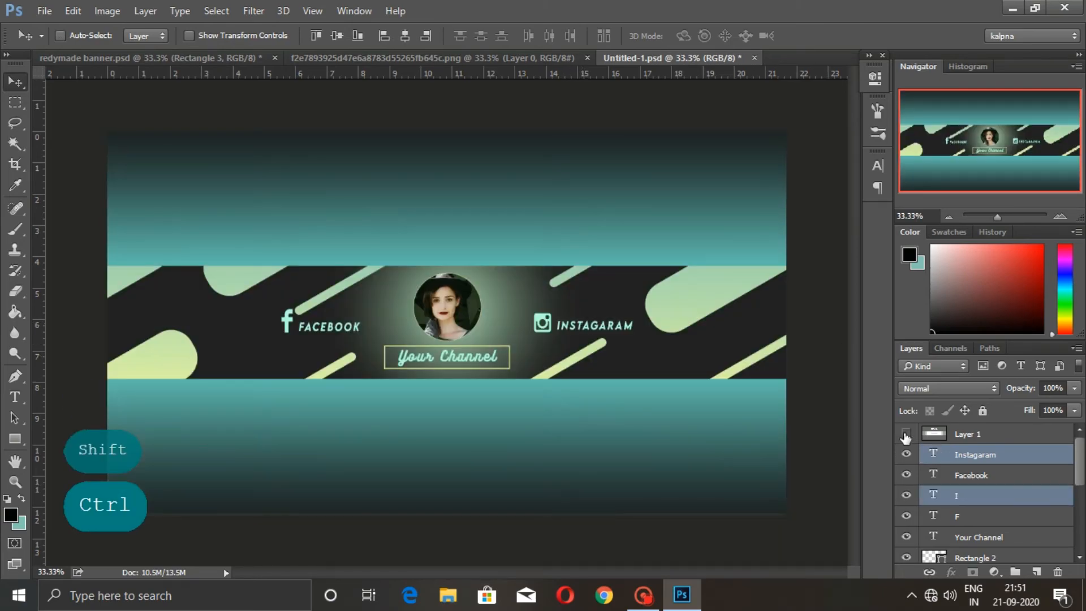
Move the Facebook icon and label further from the central circle, then nudge both social icons and their labels slightly down
{"action": "left_click", "coordinate": [971, 475]}
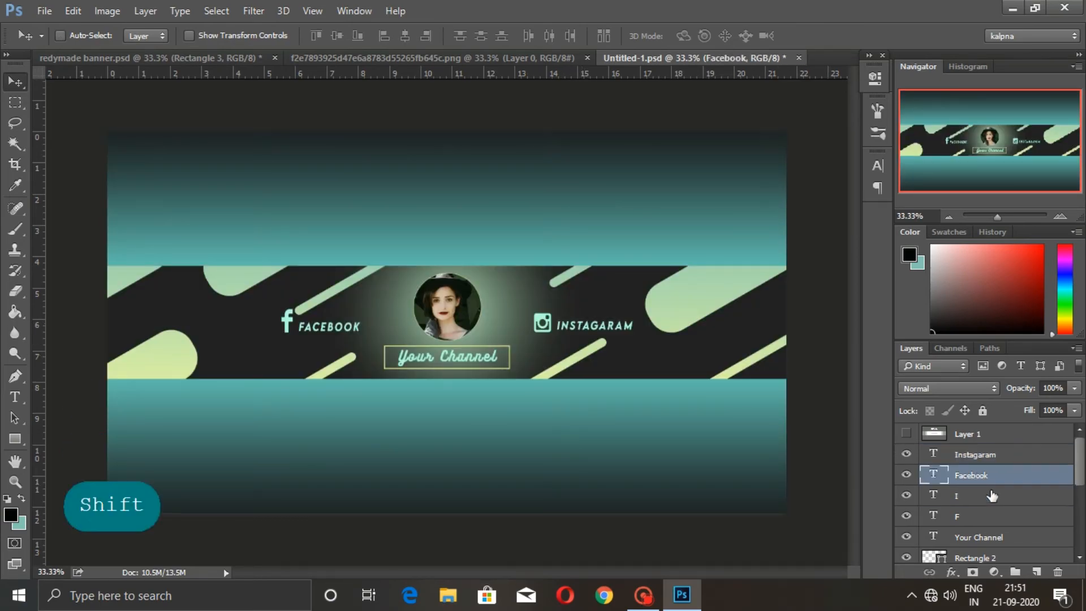
{"action": "left_click", "coordinate": [957, 516], "text": "ctrl"}
{"action": "left_click_drag", "start_coordinate": [325, 327], "coordinate": [309, 328]}
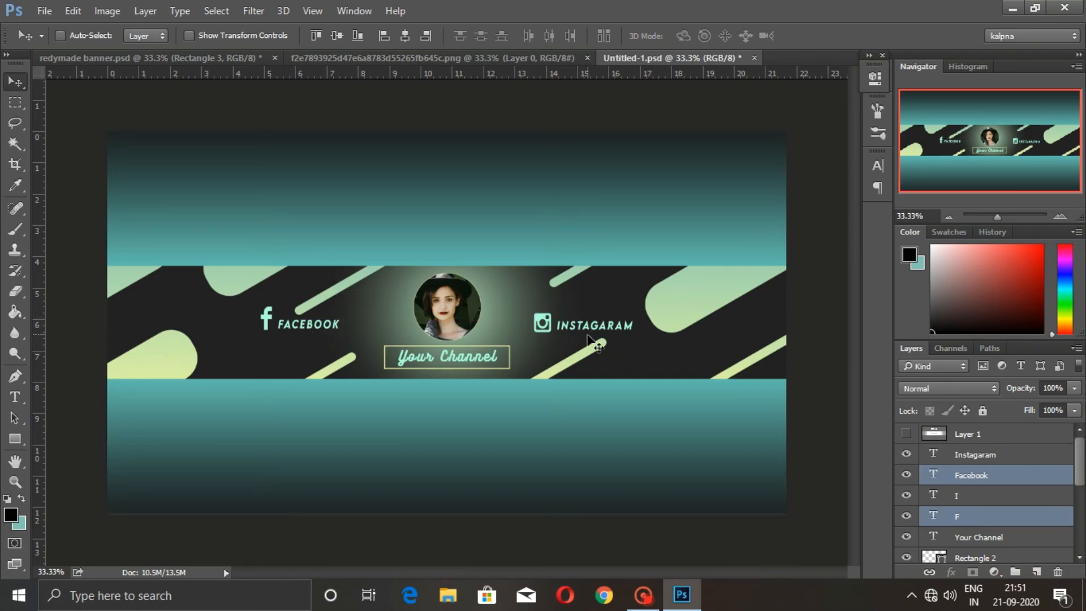
{"action": "left_click", "coordinate": [1027, 503], "text": "ctrl"}
{"action": "left_click", "coordinate": [1019, 539], "text": "ctrl"}
{"action": "left_click", "coordinate": [1004, 537], "text": "ctrl"}
{"action": "left_click", "coordinate": [1017, 456], "text": "ctrl"}
{"action": "mouse_move", "coordinate": [501, 328]}
{"action": "left_mouse_down"}
{"action": "mouse_move", "coordinate": [504, 338]}
{"action": "mouse_move", "coordinate": [498, 332]}
{"action": "left_mouse_up"}
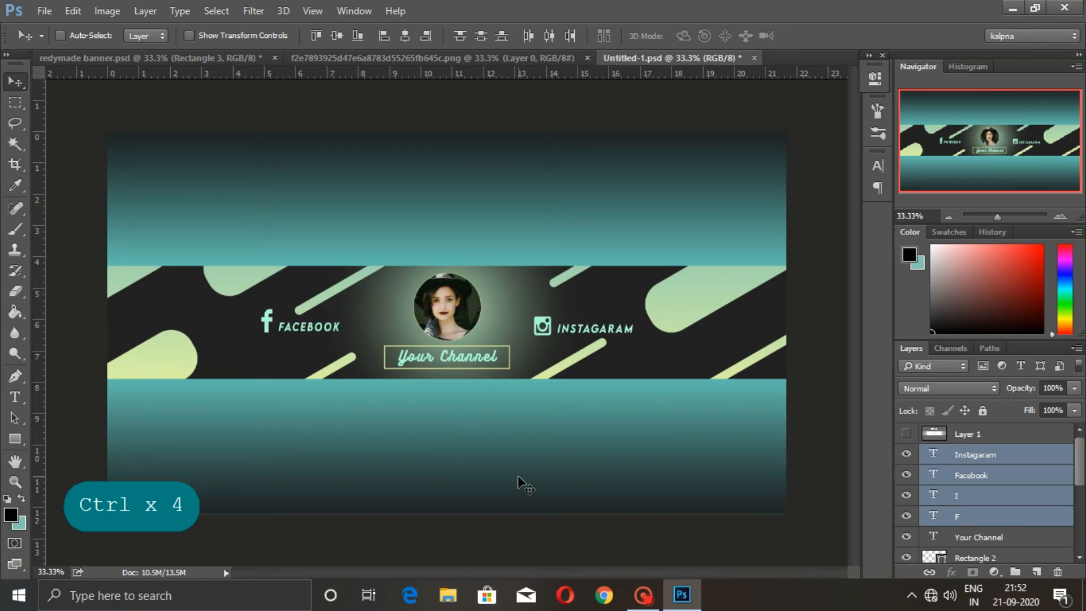
Convert the Rounded Rectangle 1 pills to a smart object and soften them with a Gaussian Blur
{"action": "left_click", "coordinate": [929, 456]}
{"action": "scroll", "coordinate": [990, 498], "scroll_direction": "down", "scroll_amount": 5}
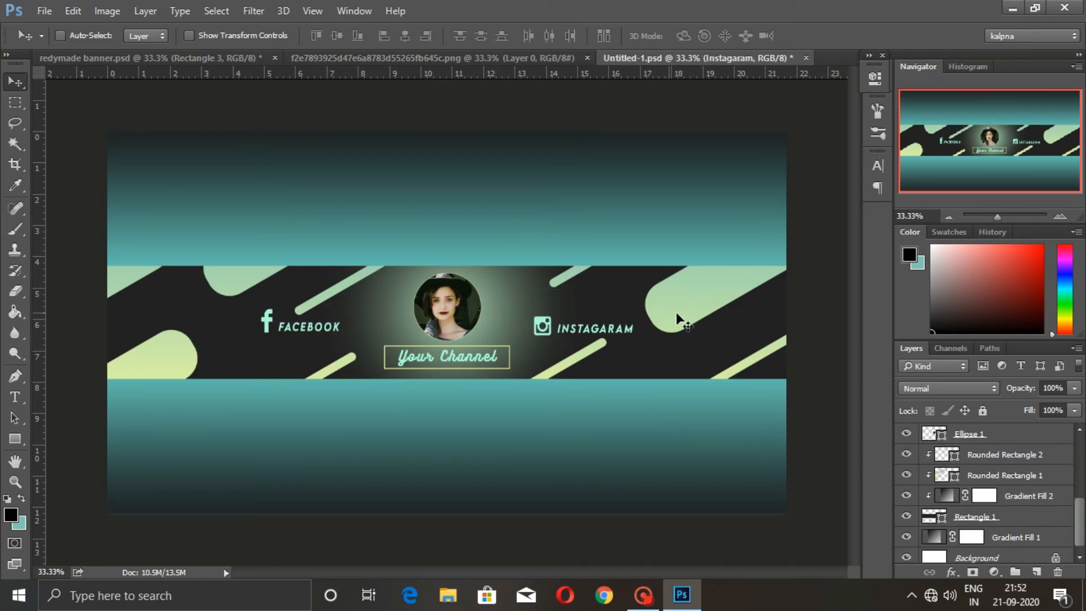
{"action": "left_click", "coordinate": [985, 475]}
{"action": "left_click", "coordinate": [253, 10]}
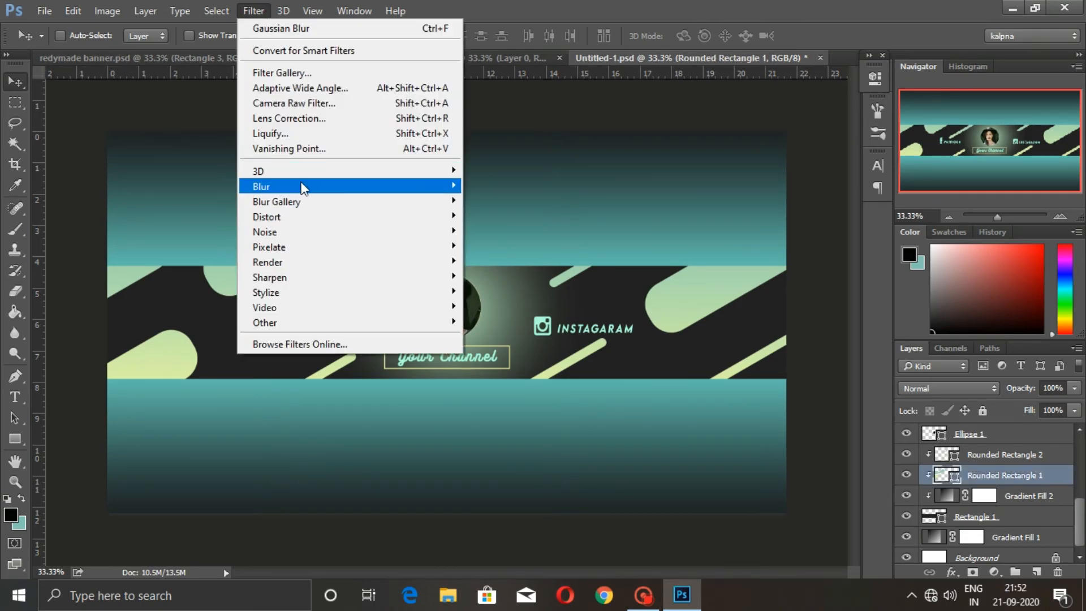
{"action": "left_click", "coordinate": [510, 249]}
{"action": "left_click", "coordinate": [500, 223]}
{"action": "left_click_drag", "start_coordinate": [572, 358], "coordinate": [574, 357]}
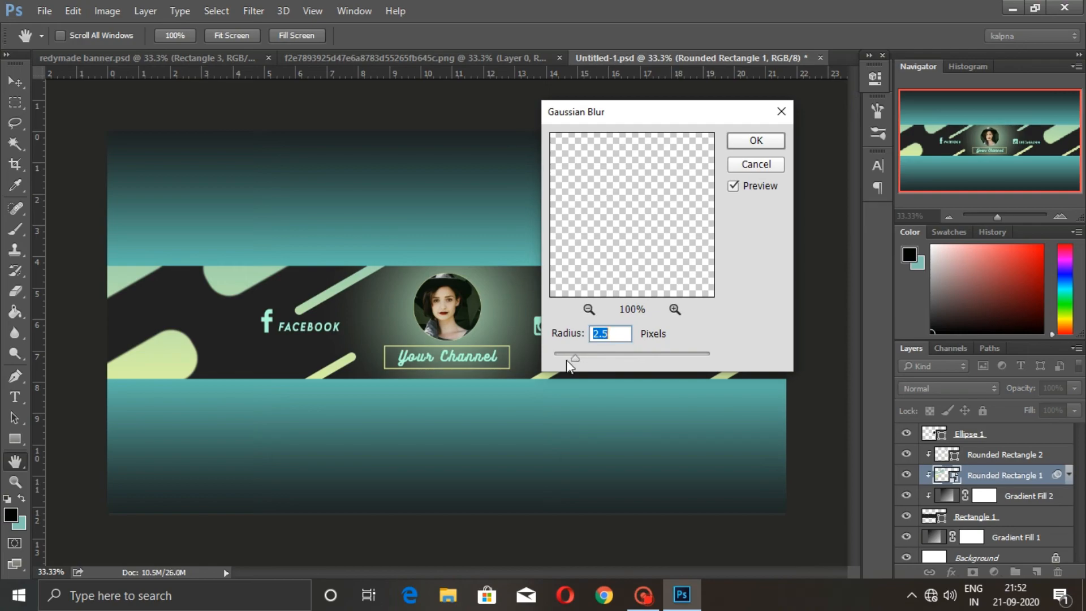
{"action": "left_click", "coordinate": [173, 328]}
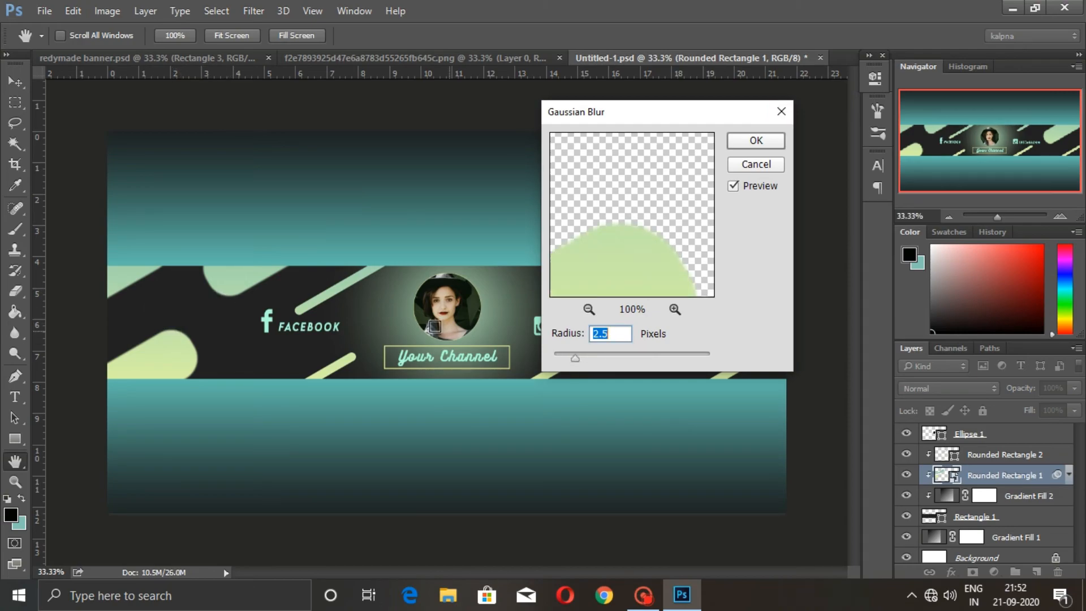
{"action": "left_click_drag", "start_coordinate": [576, 358], "coordinate": [584, 361]}
{"action": "left_click", "coordinate": [757, 141]}
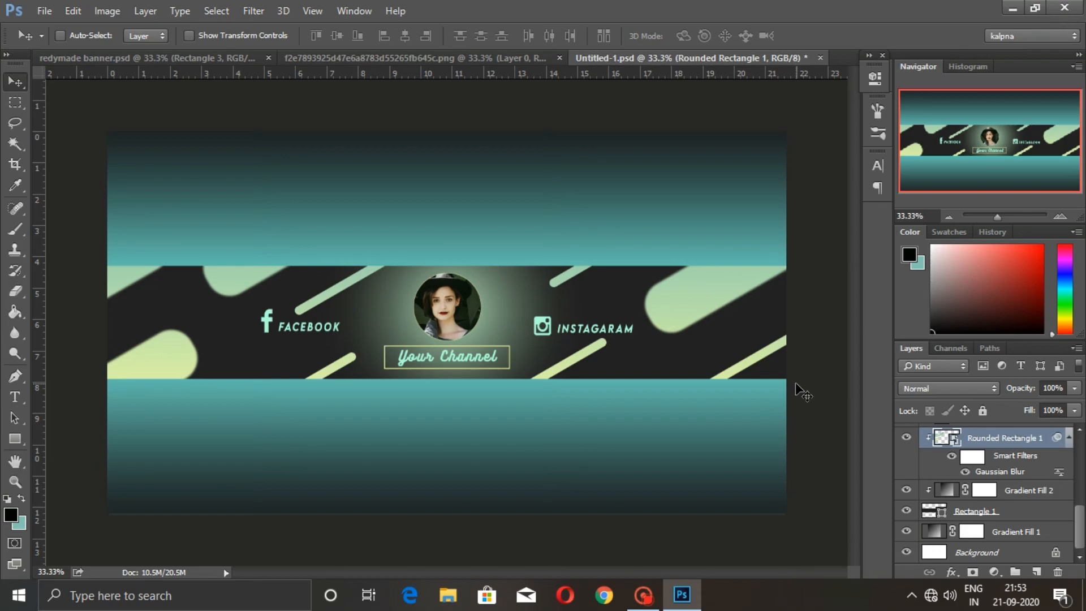
Save the banner as the JPEG Untitled-1 in Downloads > New folder, replacing the existing file, with quality 9 (High)
{"action": "left_click", "coordinate": [83, 11]}
{"action": "mouse_move", "coordinate": [50, 7]}
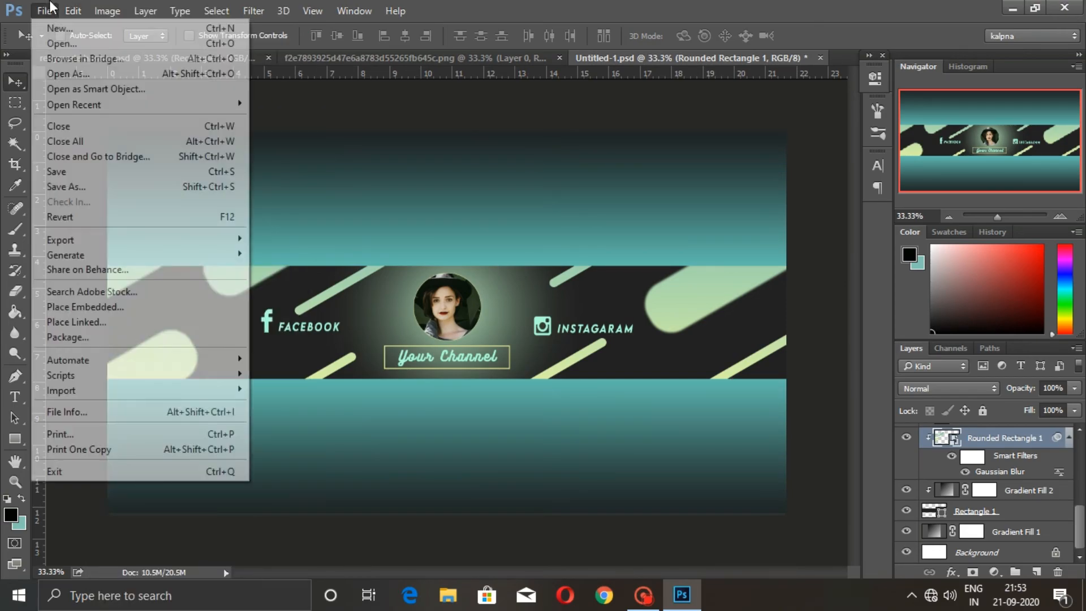
{"action": "left_click", "coordinate": [94, 185]}
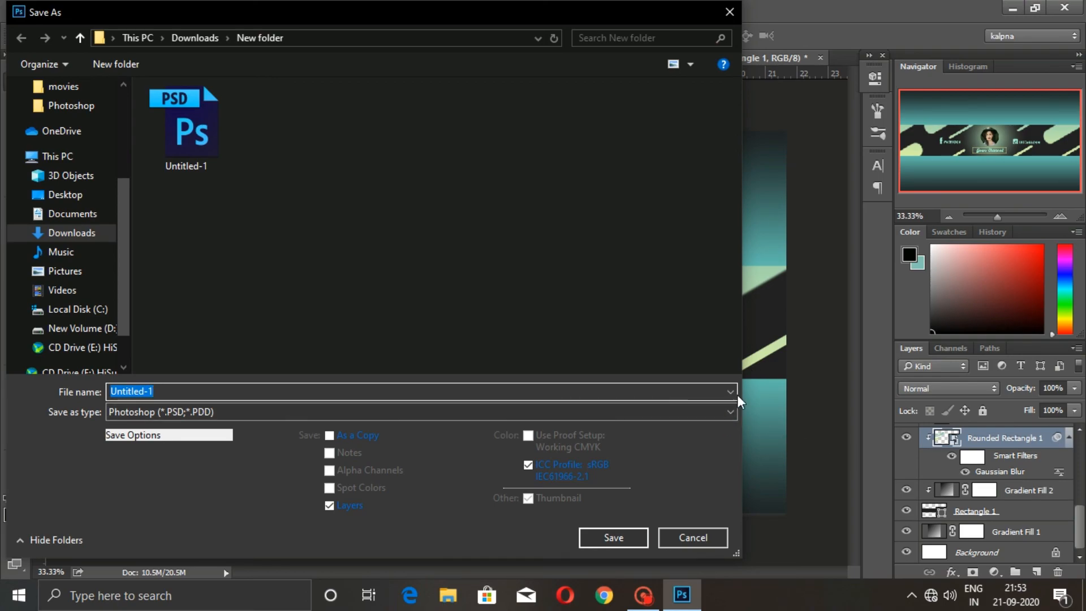
{"action": "left_click", "coordinate": [721, 412]}
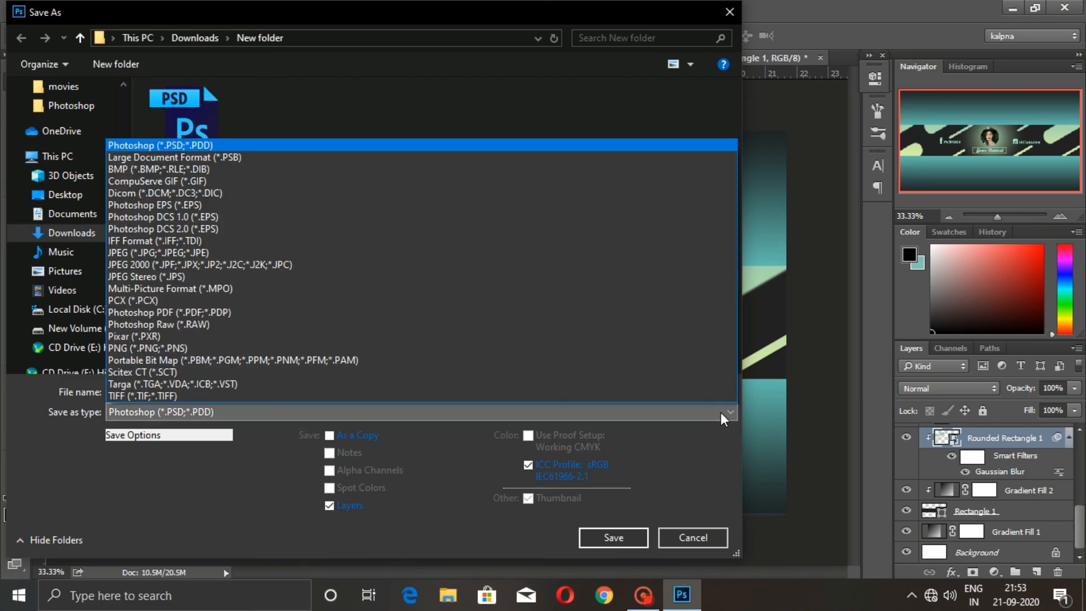
{"action": "left_click", "coordinate": [272, 252]}
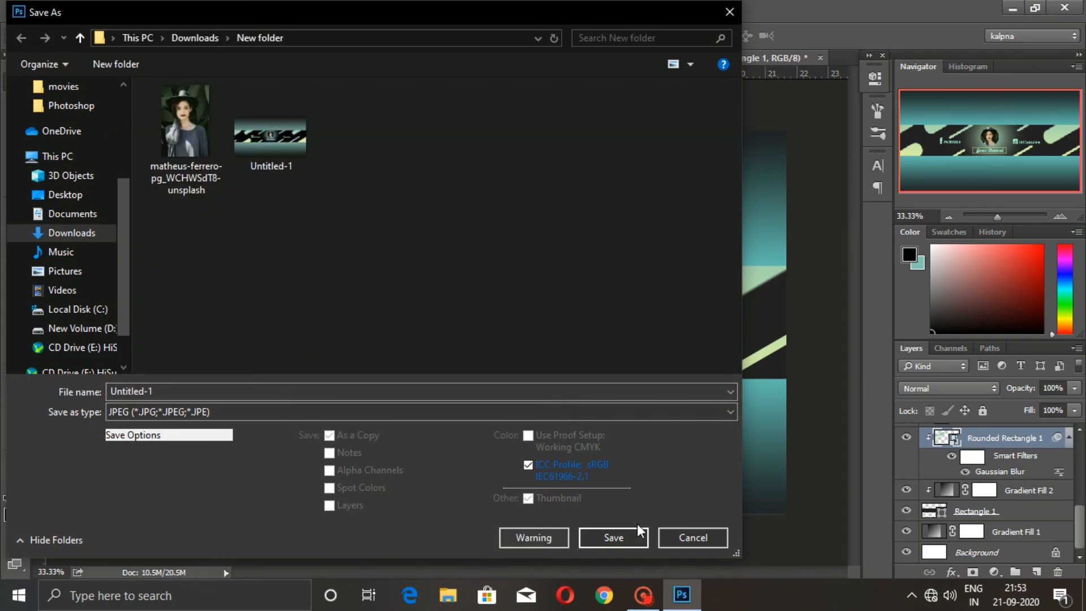
{"action": "left_click", "coordinate": [617, 536]}
{"action": "left_click", "coordinate": [577, 294]}
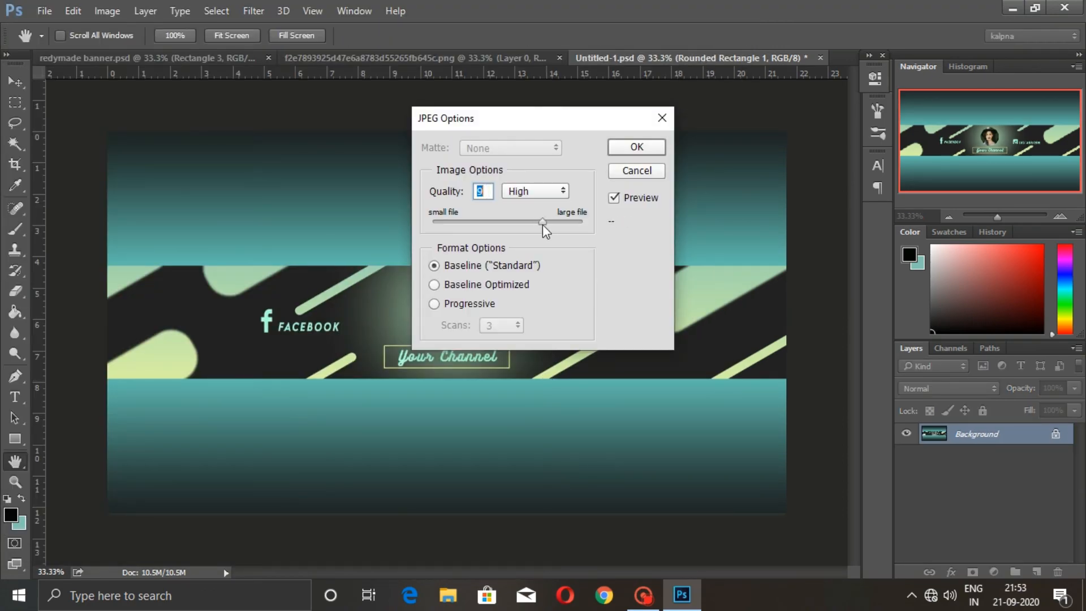
{"action": "left_click", "coordinate": [633, 148]}
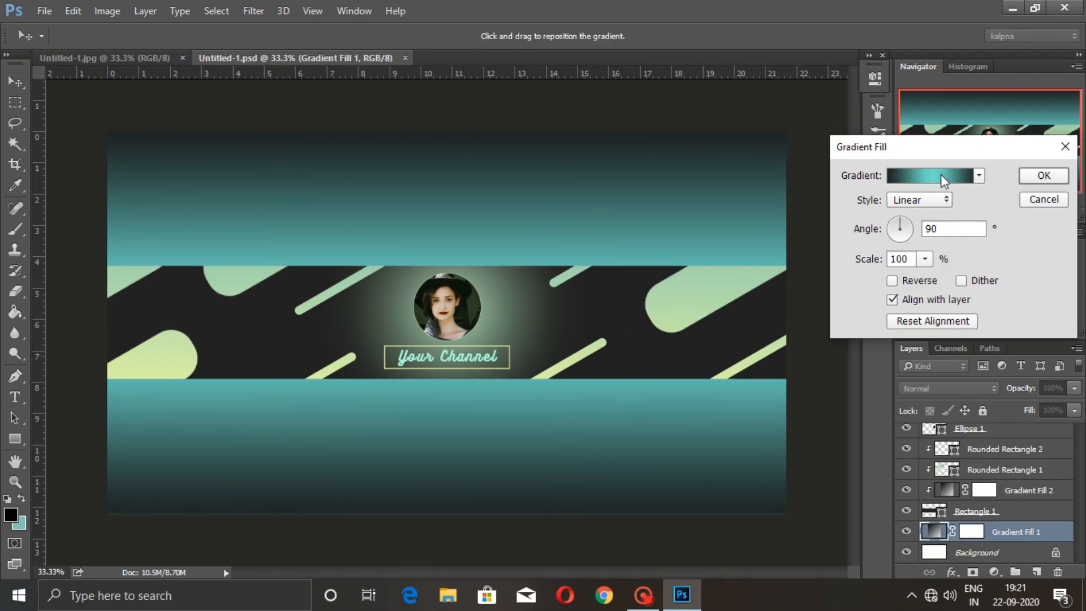
Recolour the middle stop of the Gradient Fill 1 background to the soft green sampled from the upper part of the large pill
{"action": "left_click", "coordinate": [941, 175]}
{"action": "left_click", "coordinate": [912, 400]}
{"action": "left_click", "coordinate": [173, 345]}
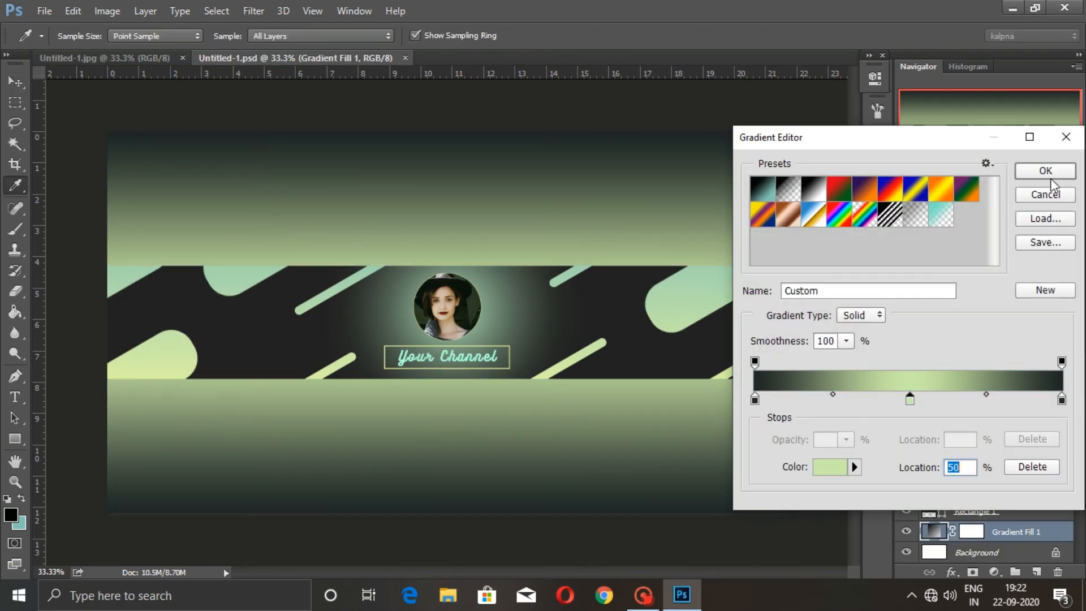
{"action": "left_click", "coordinate": [702, 276]}
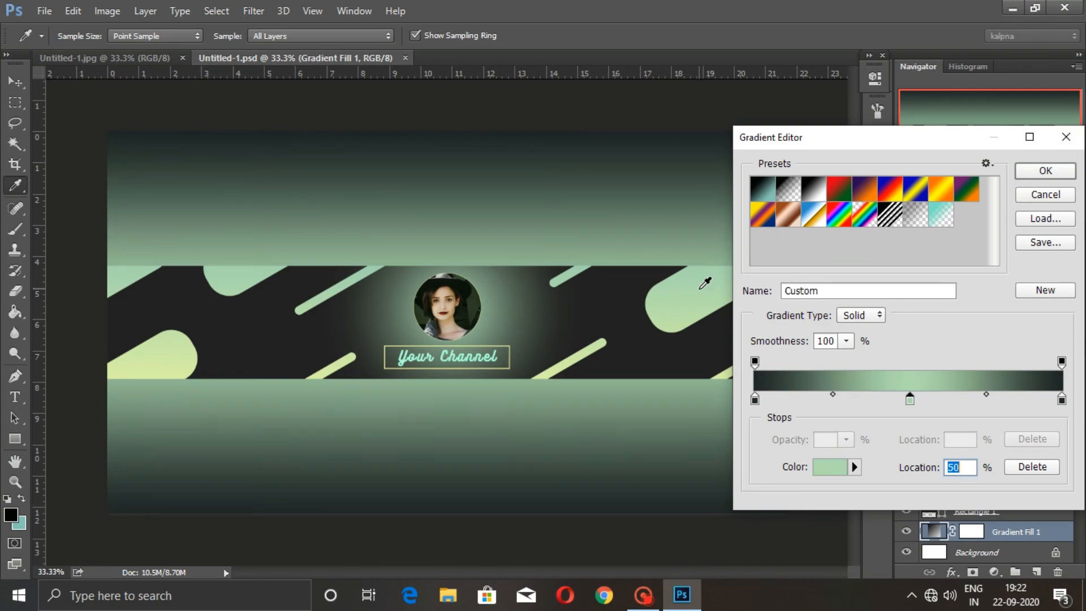
{"action": "left_click", "coordinate": [1045, 170]}
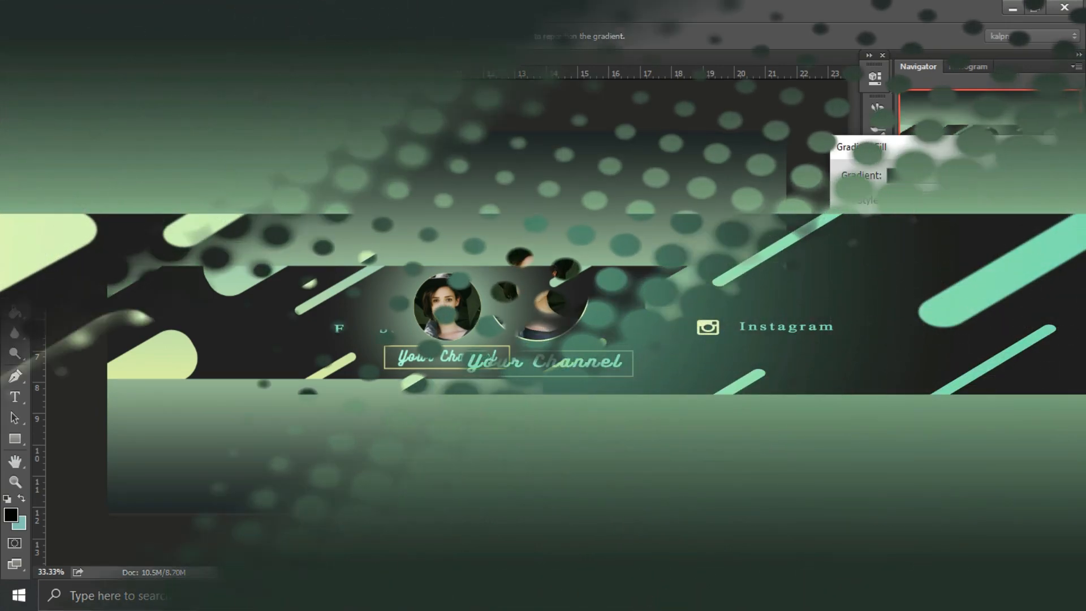